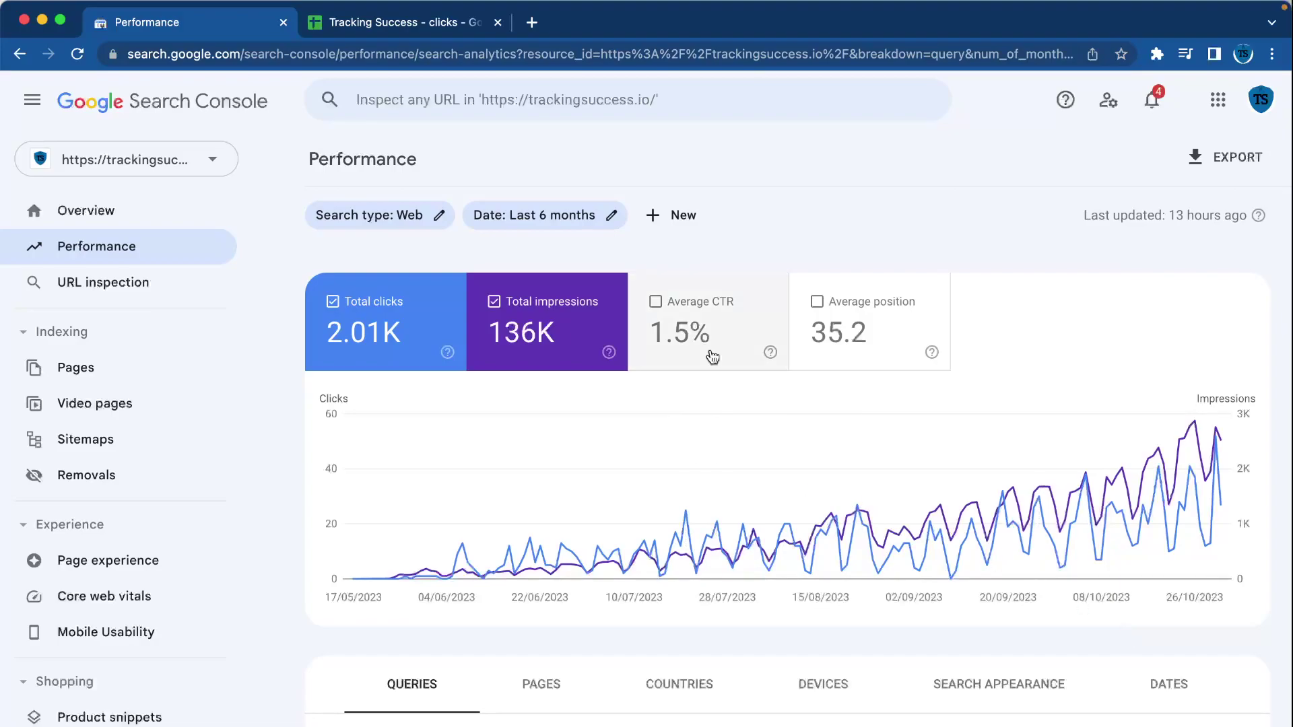
- Rename the spreadsheet to 'Tracking Success - impressions' and bring up its URLs sheet with May–Oktober columns
{"action": "left_click", "coordinate": [364, 26]}
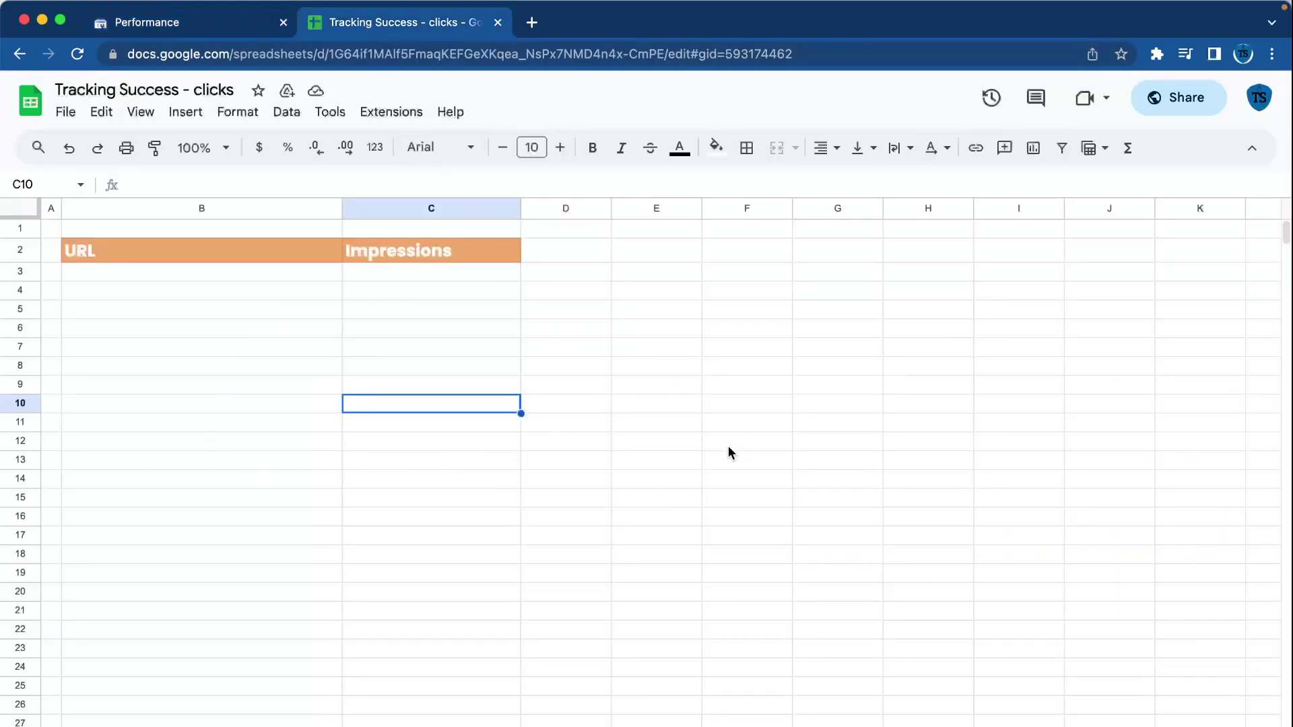
{"action": "double_click", "coordinate": [213, 90]}
{"action": "type", "text": "impressions"}
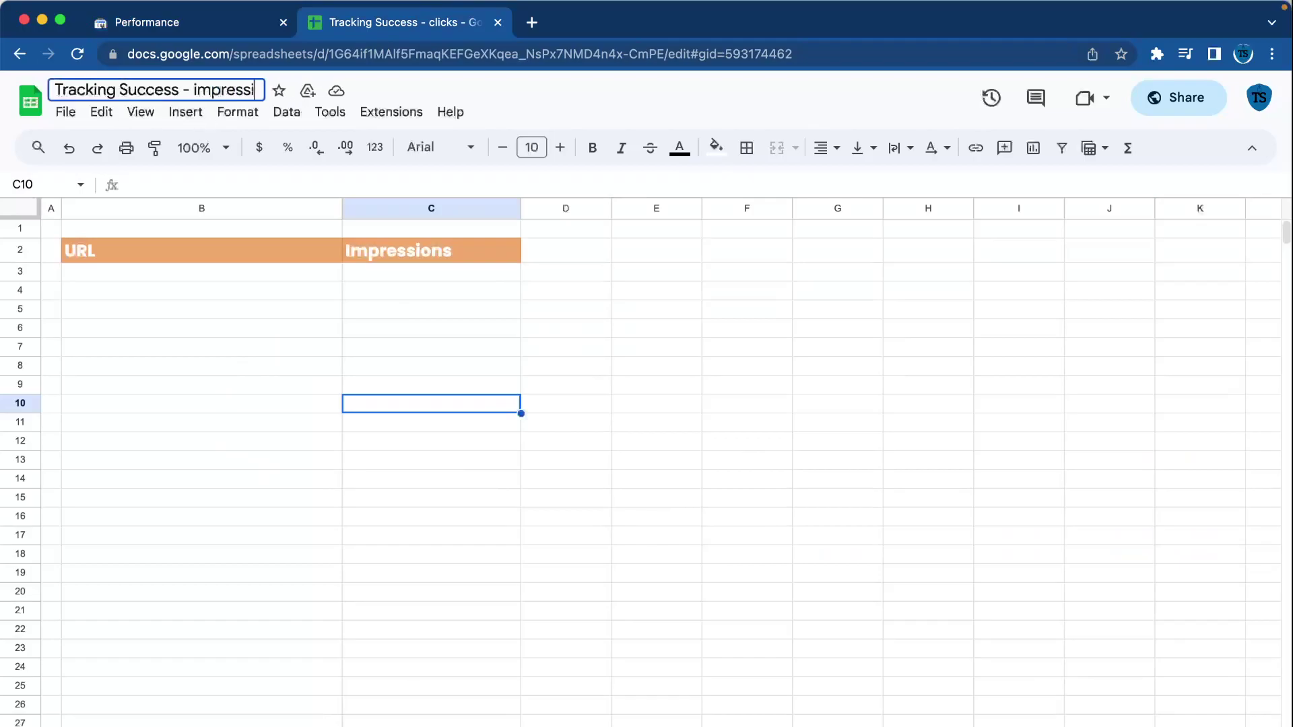
{"action": "left_click", "coordinate": [160, 25]}
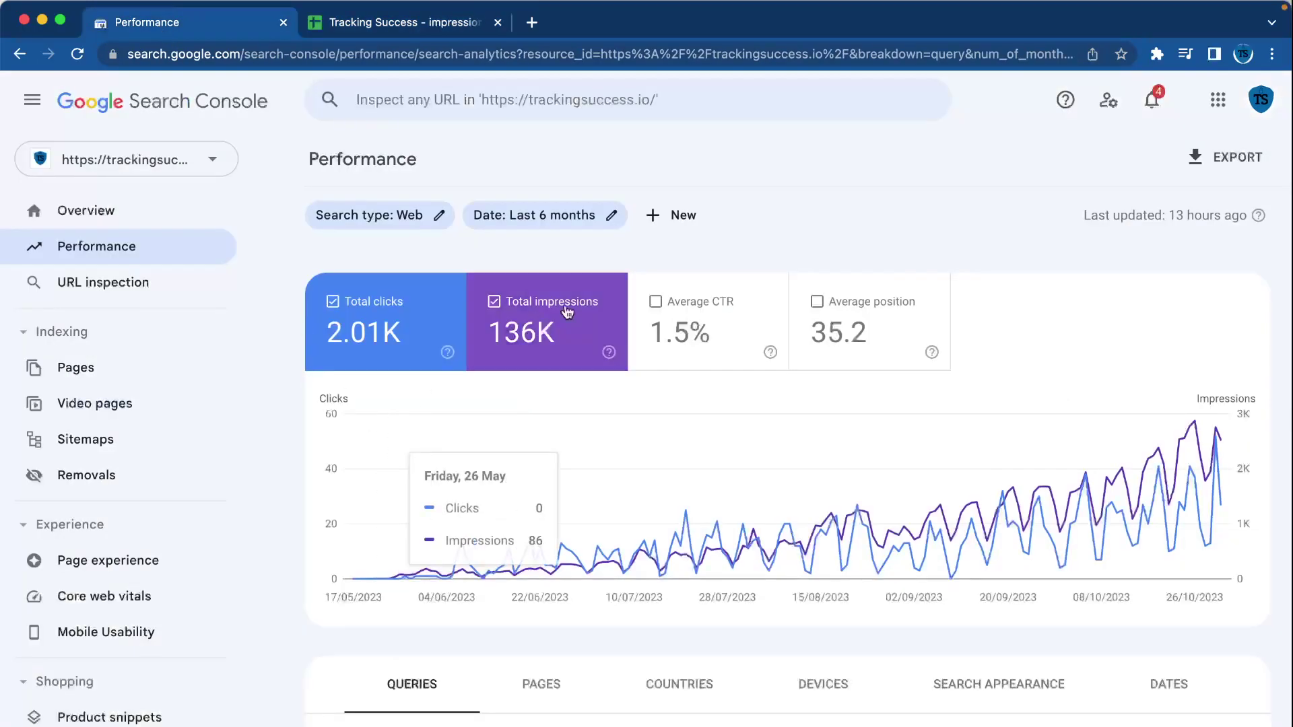
{"action": "left_click", "coordinate": [347, 24]}
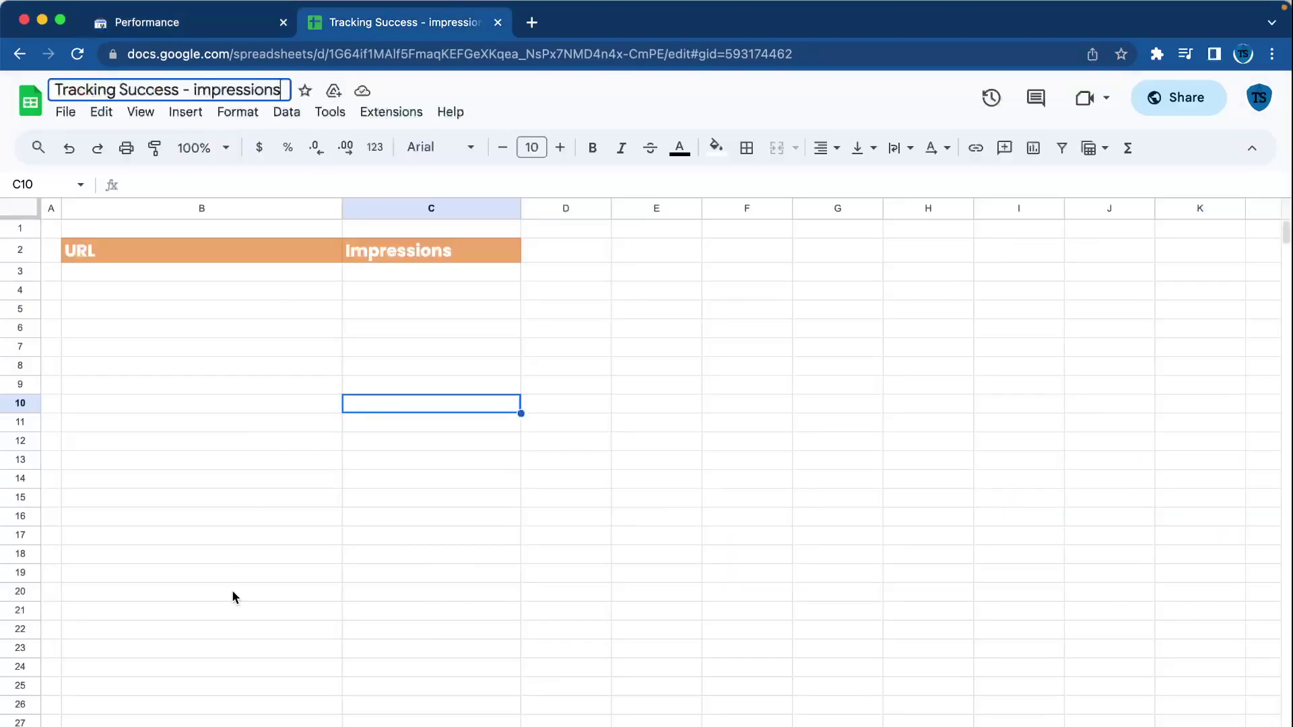
{"action": "left_click", "coordinate": [275, 280]}
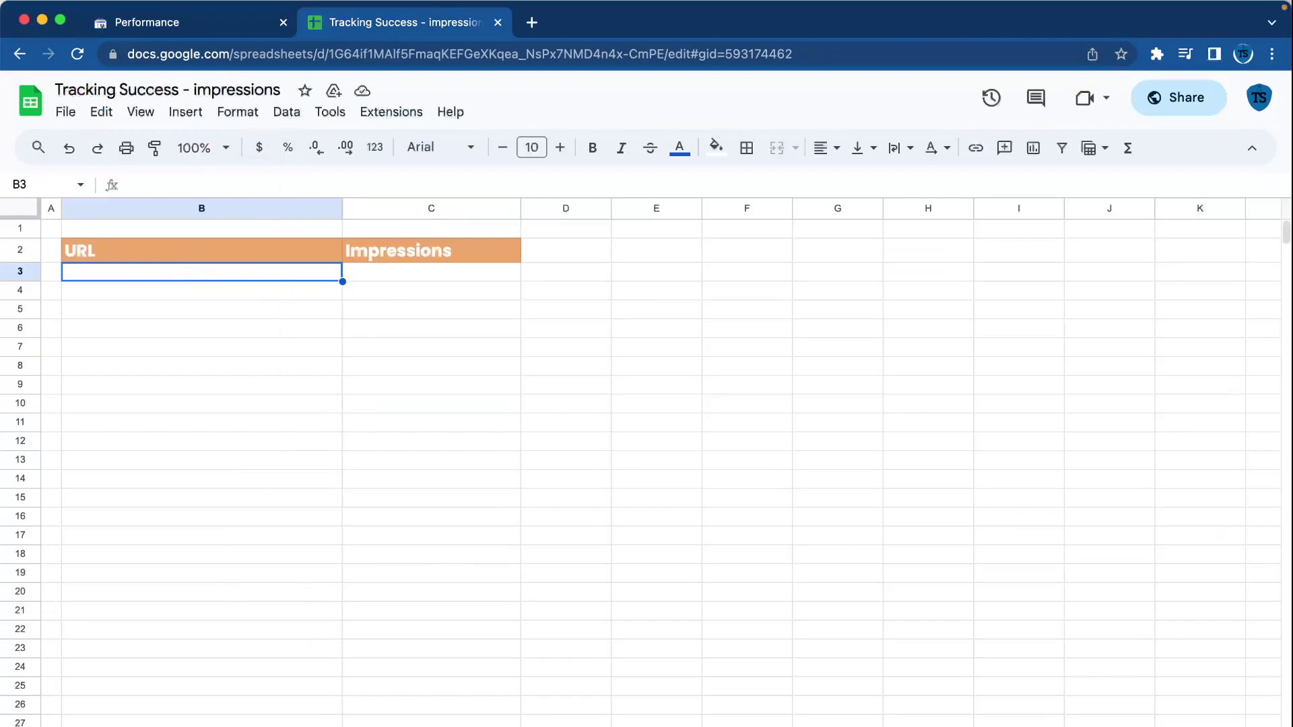
{"action": "key", "text": "alt+Down"}
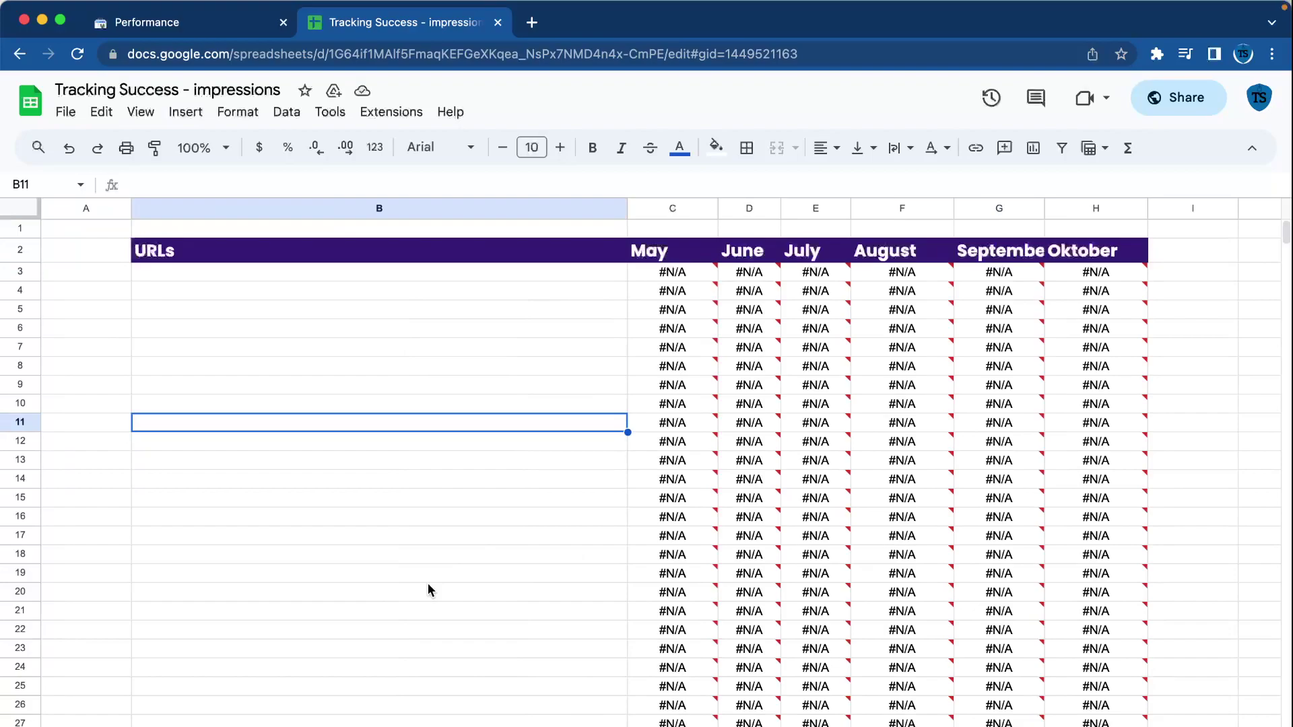
- Set the Search Console Performance report to a custom range of 2023-05-01 to 2023-05-31
{"action": "left_click", "coordinate": [211, 28]}
{"action": "left_click", "coordinate": [552, 218]}
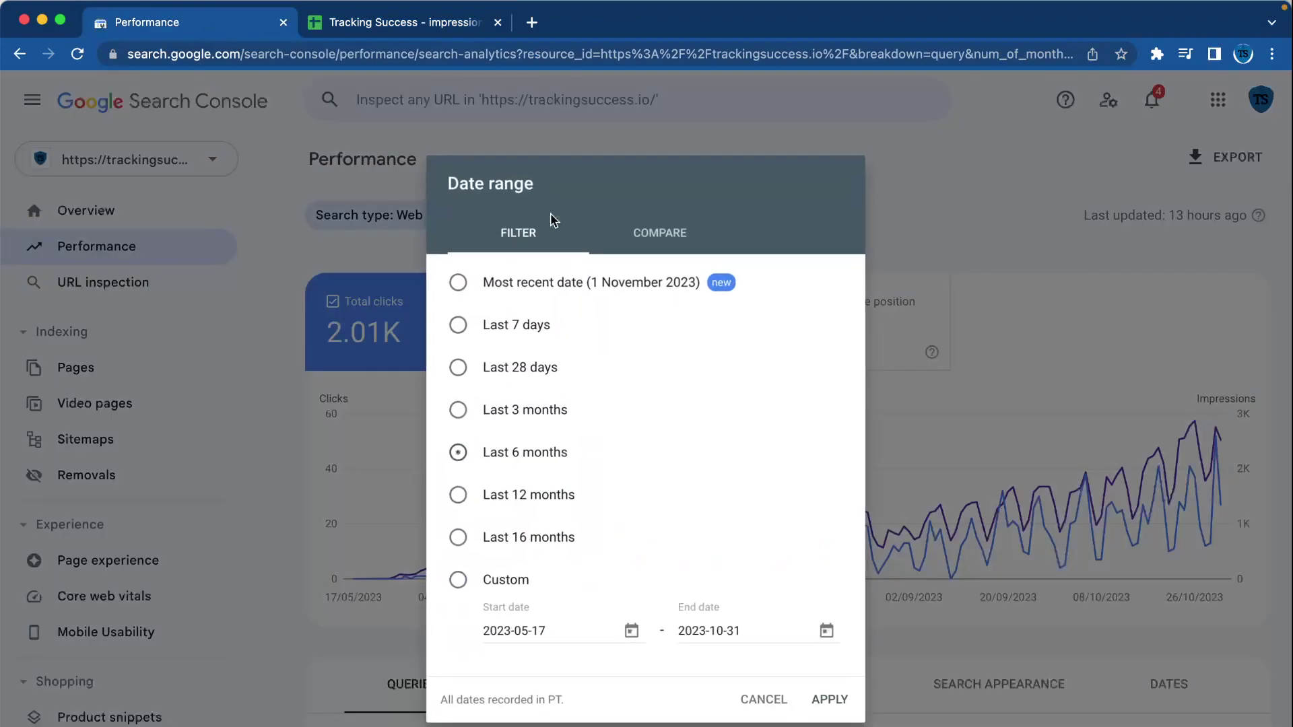
{"action": "left_click", "coordinate": [628, 636]}
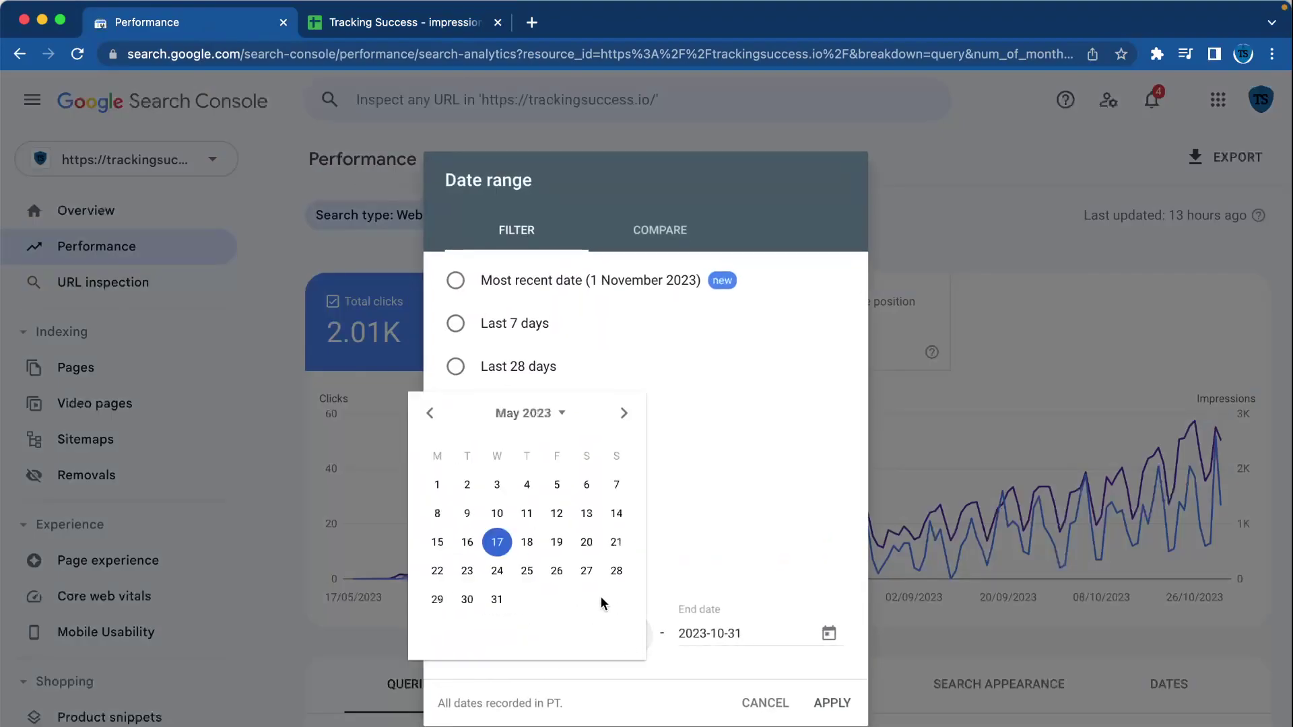
{"action": "left_click", "coordinate": [429, 413]}
{"action": "left_click", "coordinate": [624, 413]}
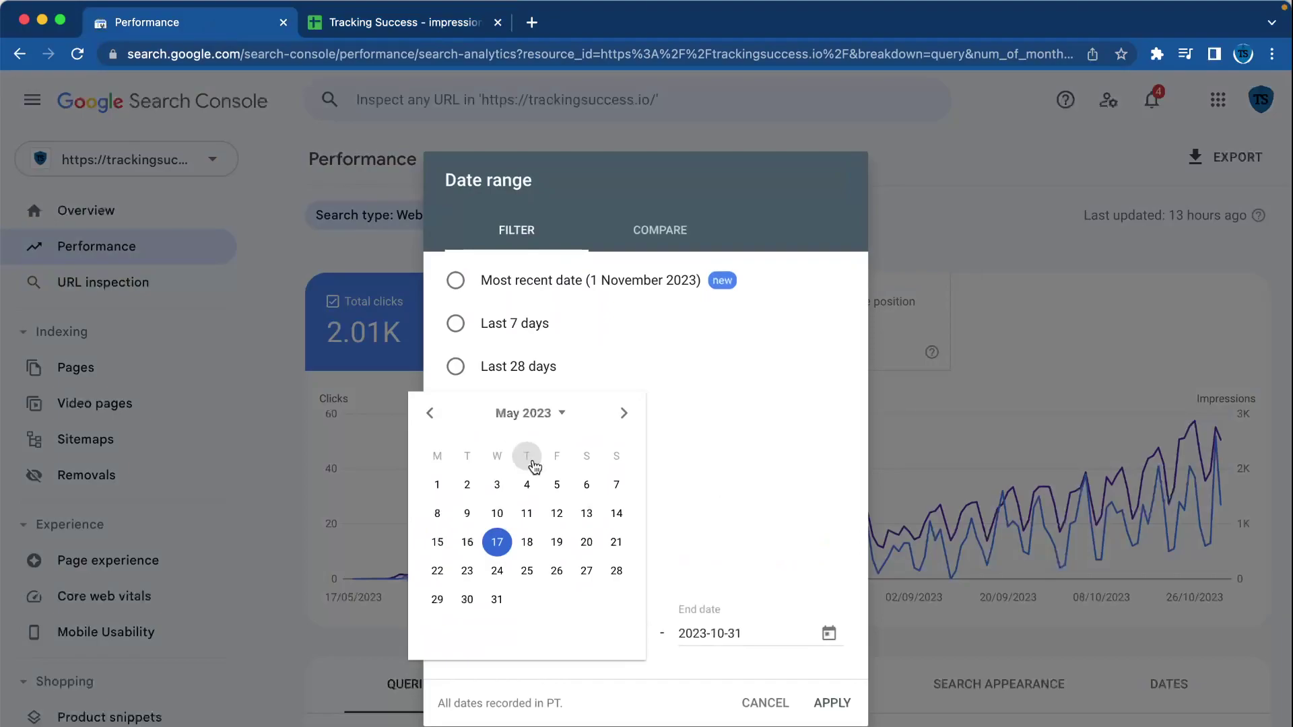
{"action": "left_click", "coordinate": [439, 486]}
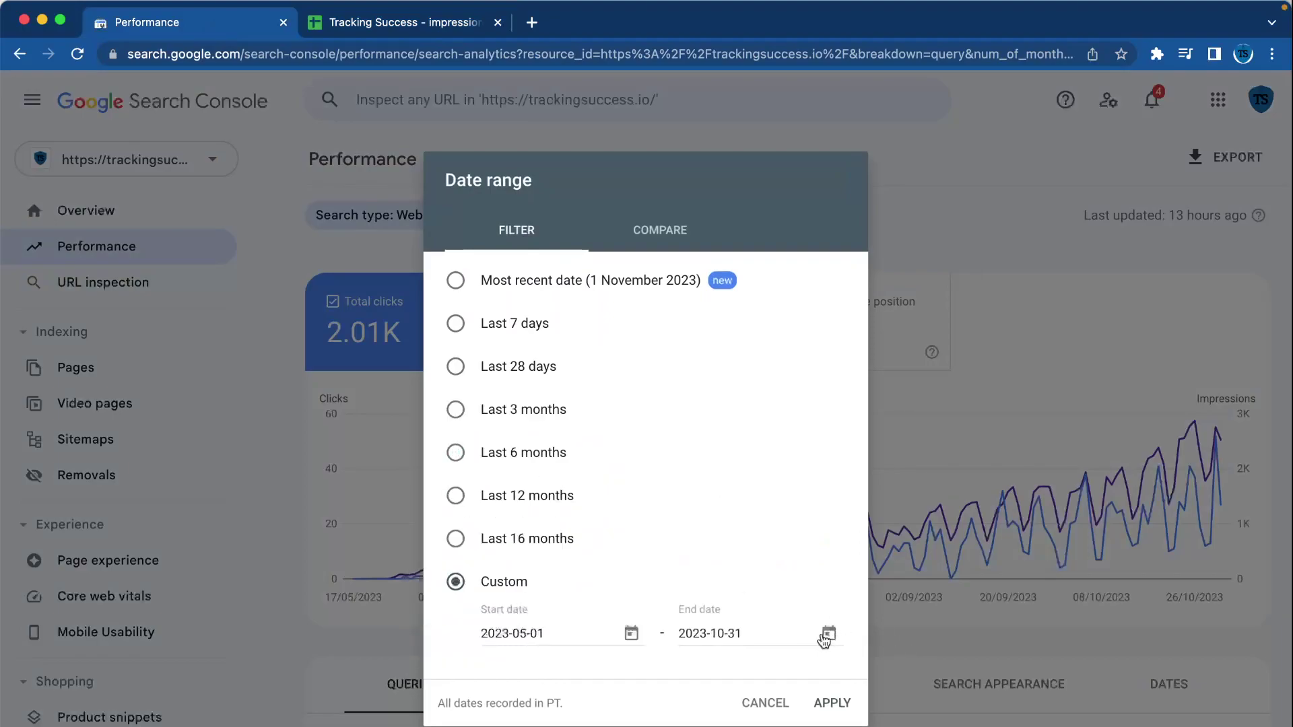
{"action": "left_click", "coordinate": [829, 633]}
{"action": "left_click", "coordinate": [623, 413]}
{"action": "left_click", "coordinate": [624, 413]}
{"action": "left_click", "coordinate": [623, 413]}
{"action": "left_click", "coordinate": [624, 413]}
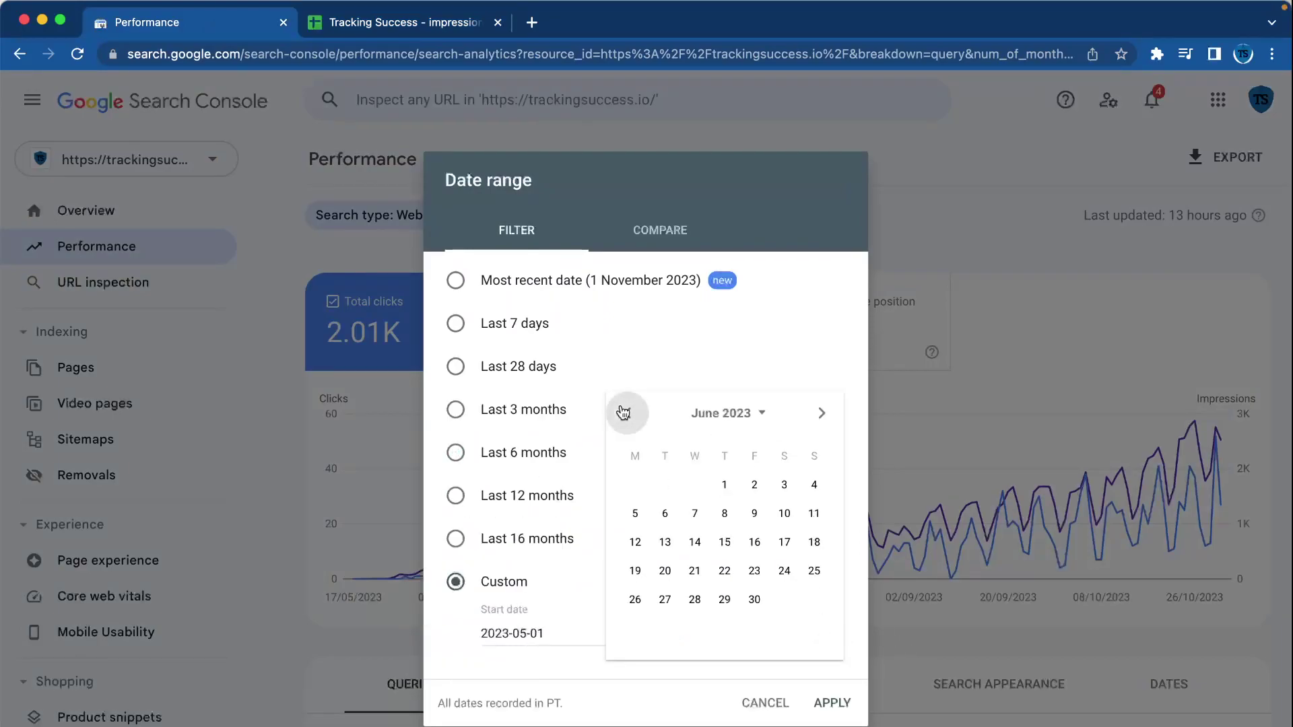
{"action": "left_click", "coordinate": [624, 412]}
{"action": "left_click", "coordinate": [697, 600]}
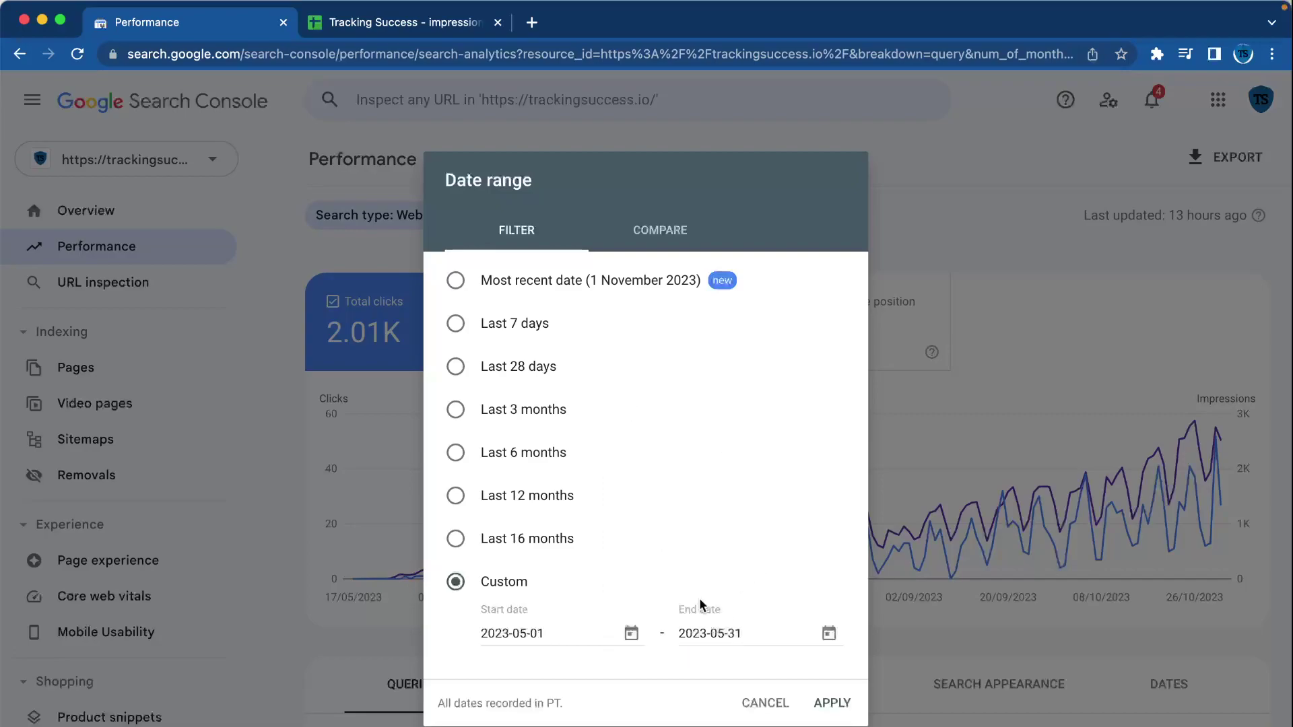
{"action": "left_click", "coordinate": [830, 703]}
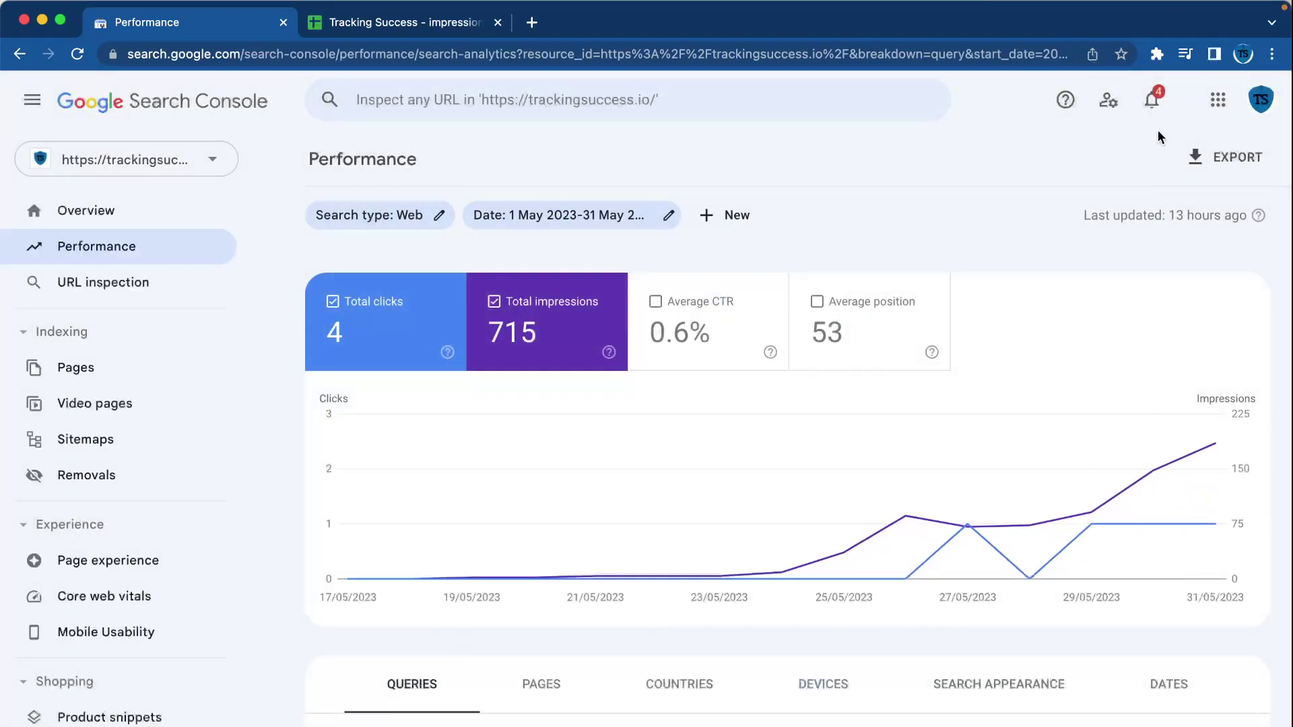
- Export the May report to Google Sheets and delete its Clicks column
{"action": "left_click", "coordinate": [1233, 159]}
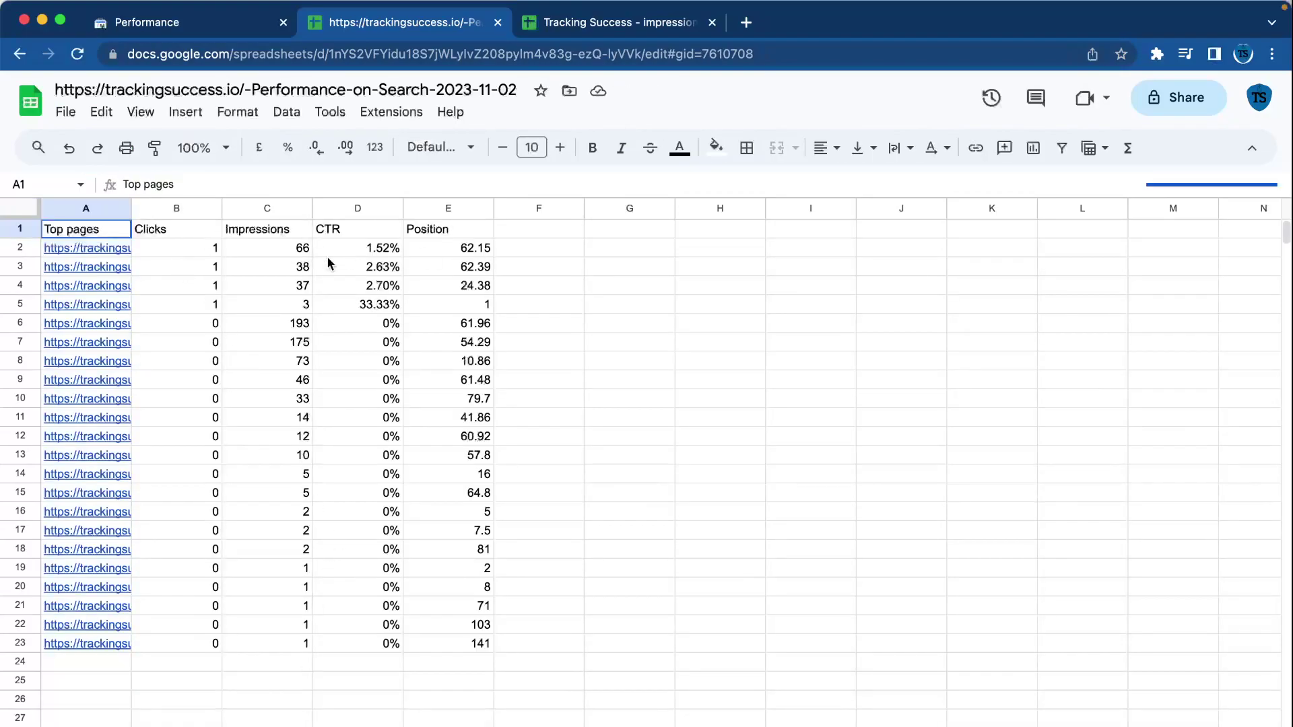
{"action": "left_click", "coordinate": [165, 208]}
{"action": "right_click", "coordinate": [165, 208]}
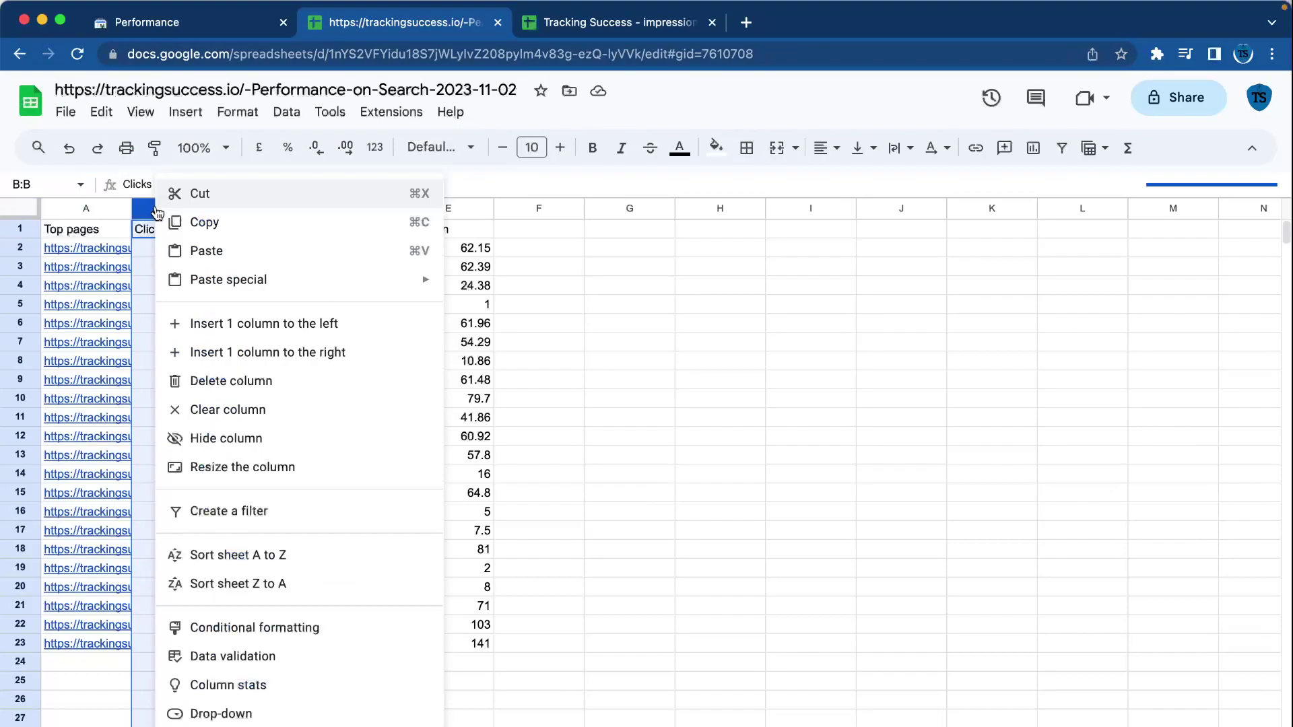
{"action": "left_click", "coordinate": [230, 380]}
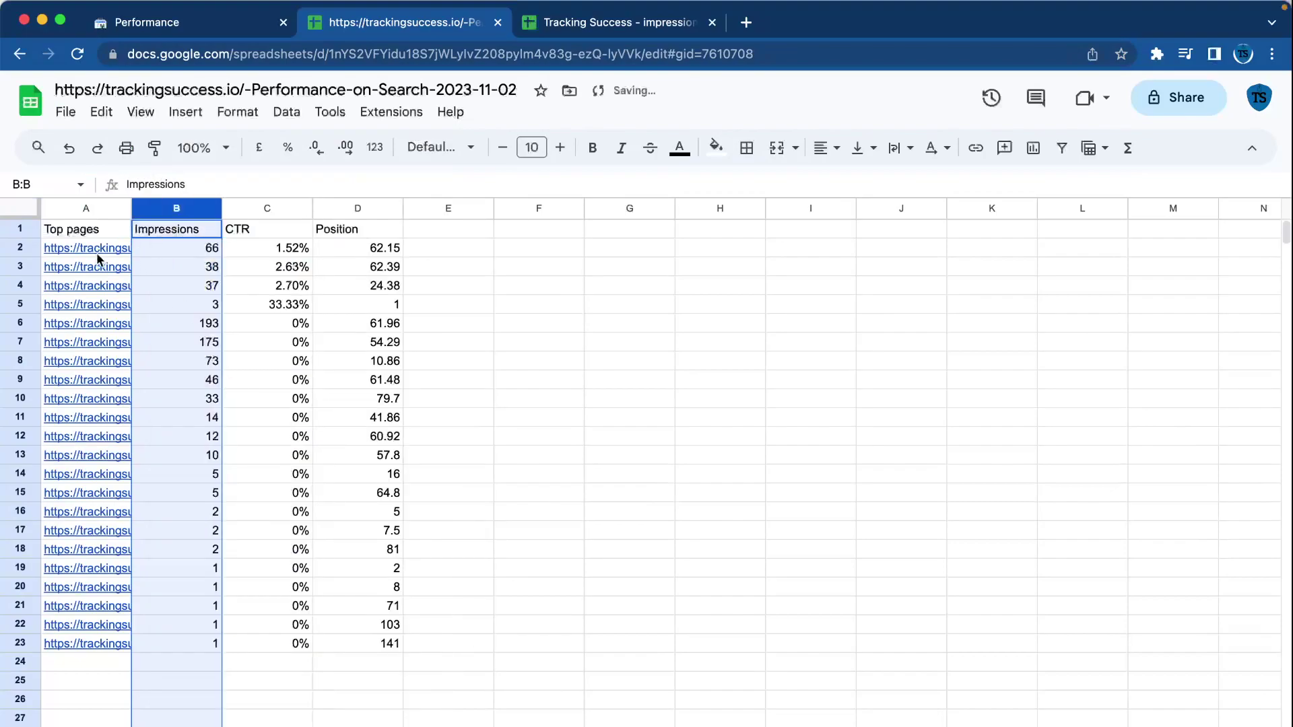
- Copy the May URLs and impressions (A2:B24) into B3 of the impressions workbook's URL/Impressions sheet
{"action": "left_click_drag", "start_coordinate": [97, 255], "coordinate": [164, 653]}
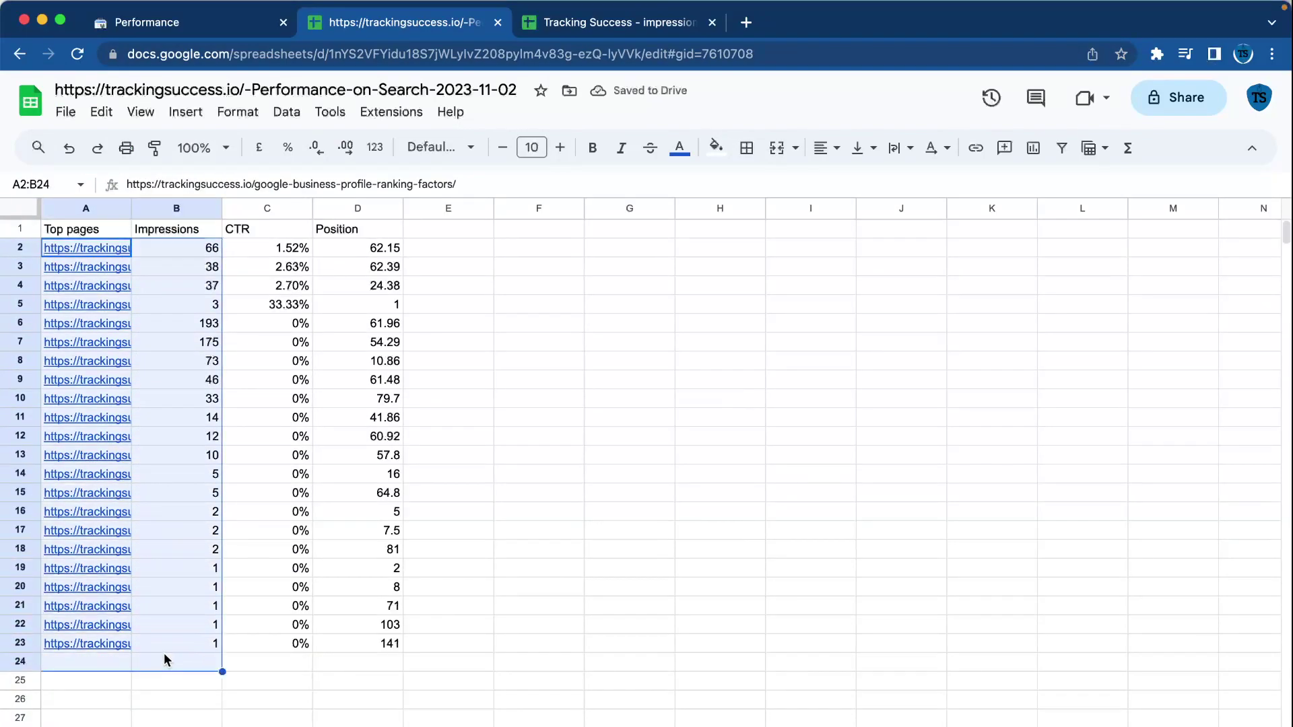
{"action": "key", "text": "ctrl+c"}
{"action": "left_click", "coordinate": [552, 22]}
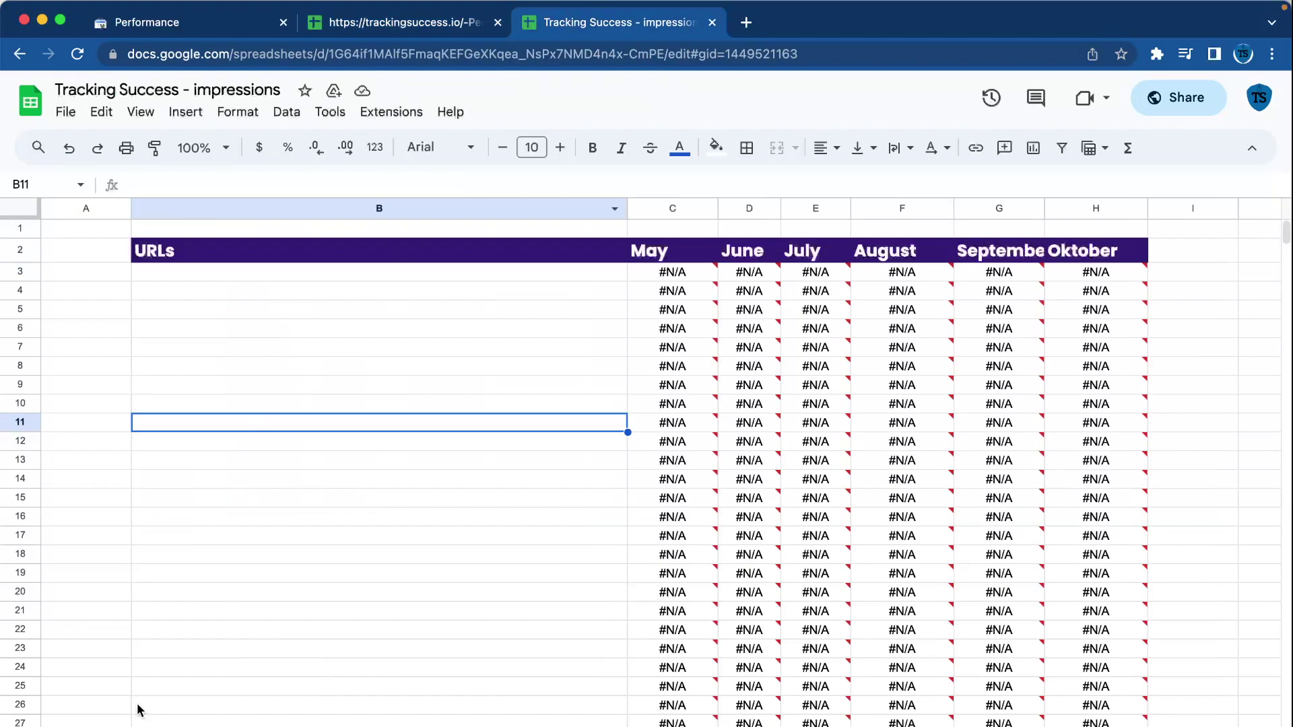
{"action": "key", "text": "alt+Down"}
{"action": "key", "text": "ctrl+v"}
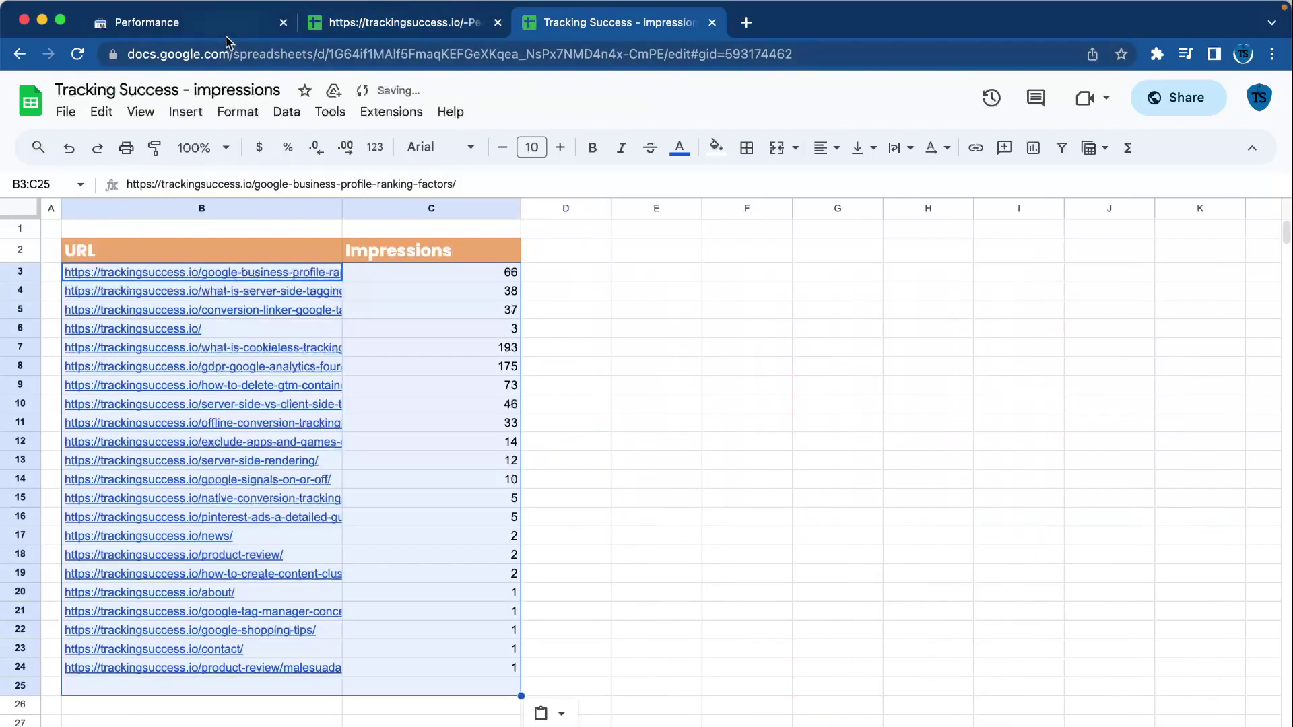
- Change the Search Console date range to 1–30 June 2023 and export that report to Google Sheets
{"action": "left_click", "coordinate": [226, 27]}
{"action": "left_click", "coordinate": [588, 225]}
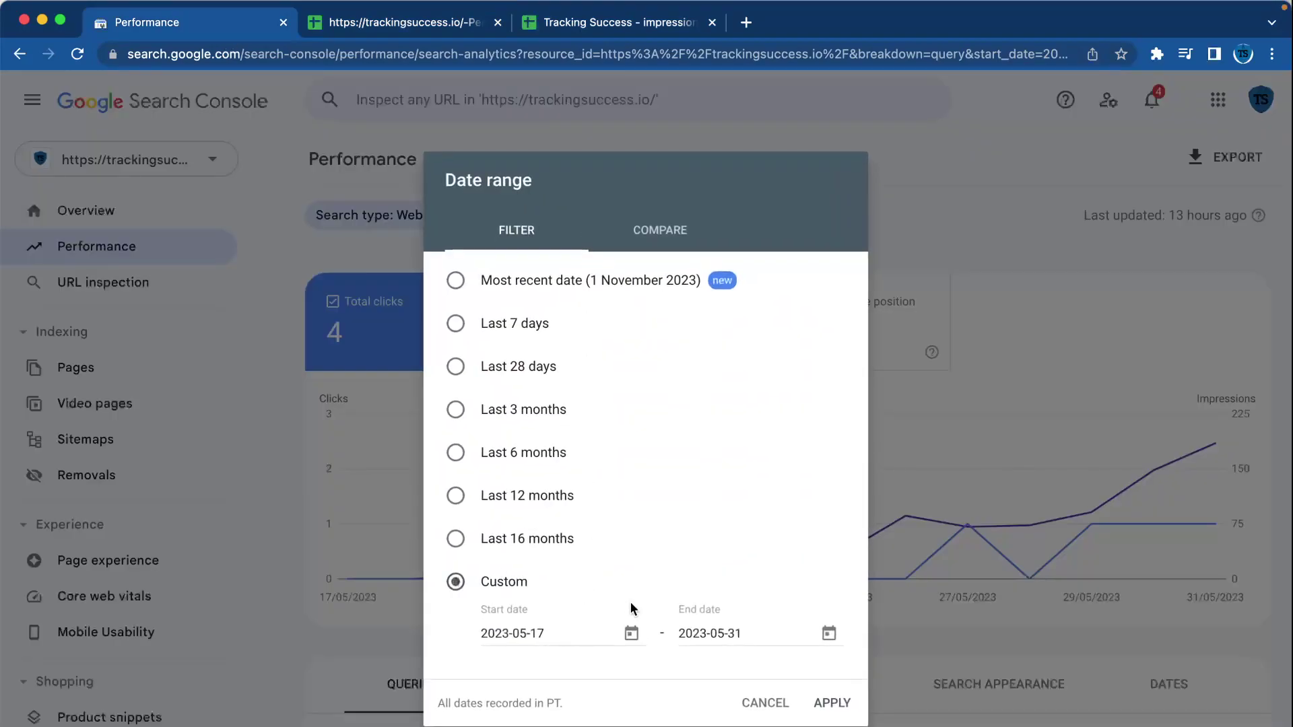
{"action": "left_click", "coordinate": [631, 633]}
{"action": "left_click", "coordinate": [623, 412]}
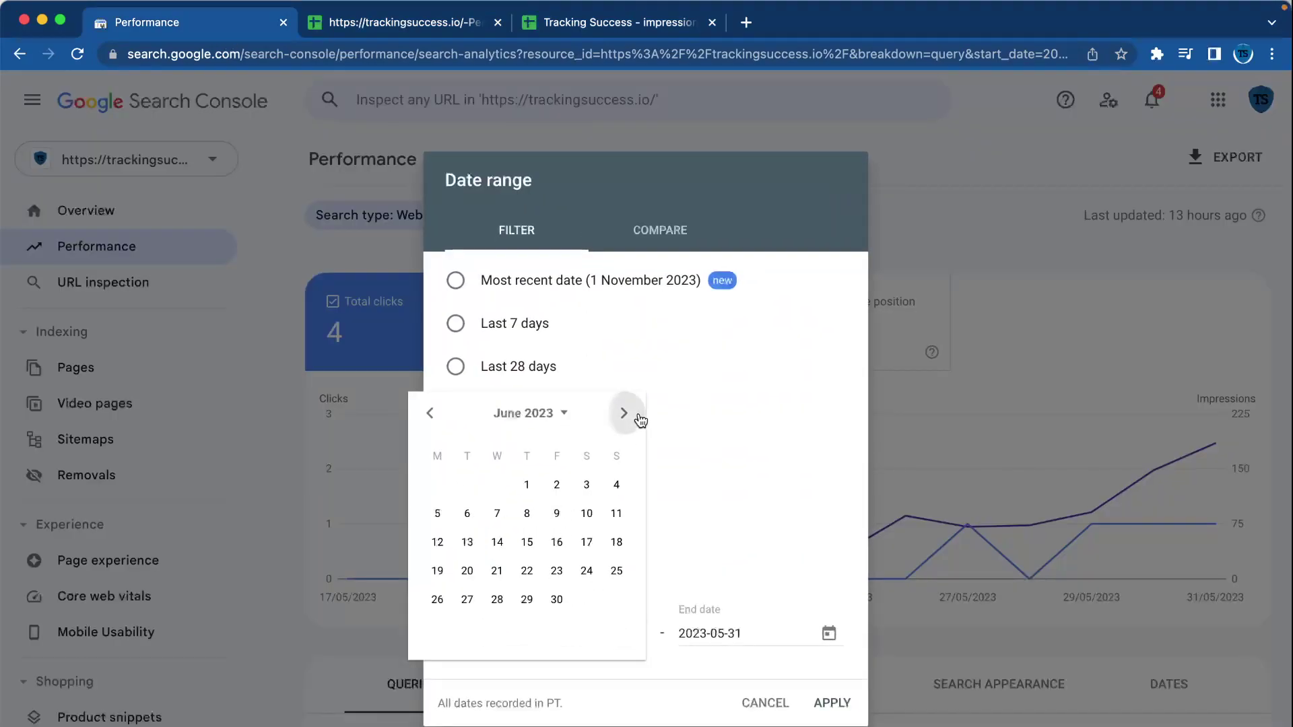
{"action": "left_click", "coordinate": [529, 484]}
{"action": "left_click", "coordinate": [840, 639]}
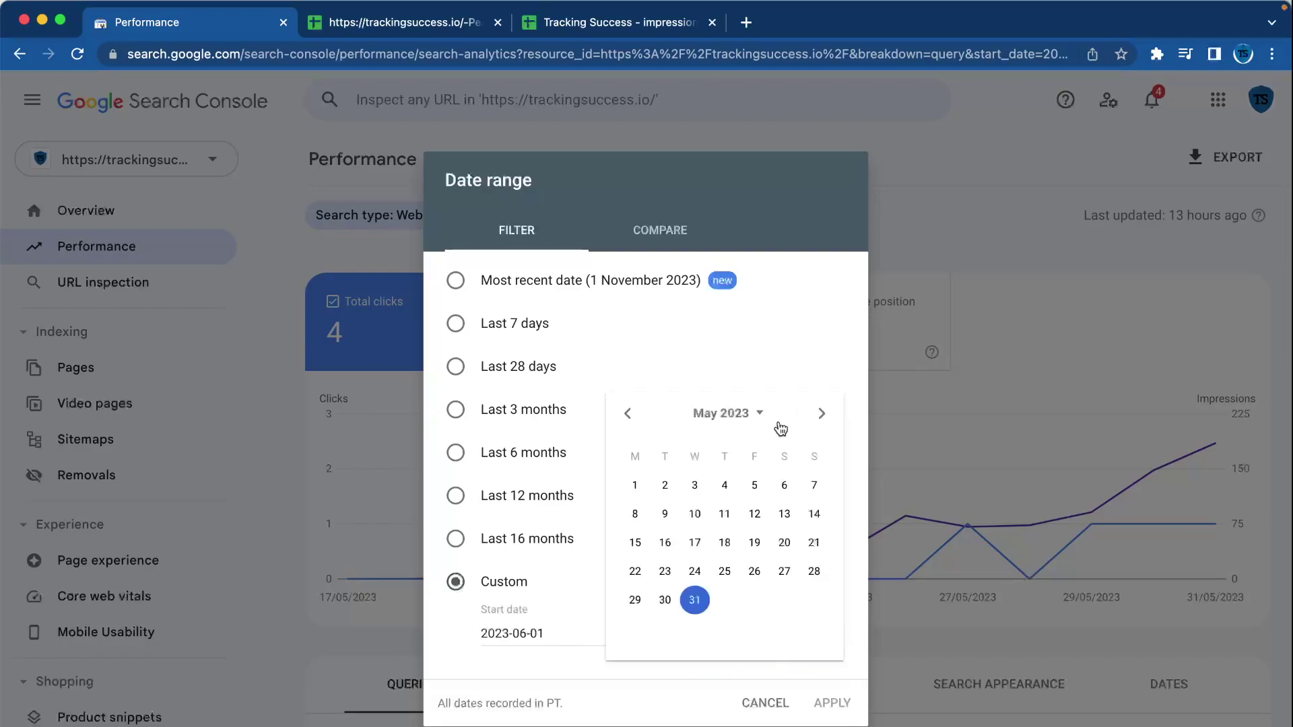
{"action": "left_click", "coordinate": [821, 413]}
{"action": "left_click", "coordinate": [752, 578]}
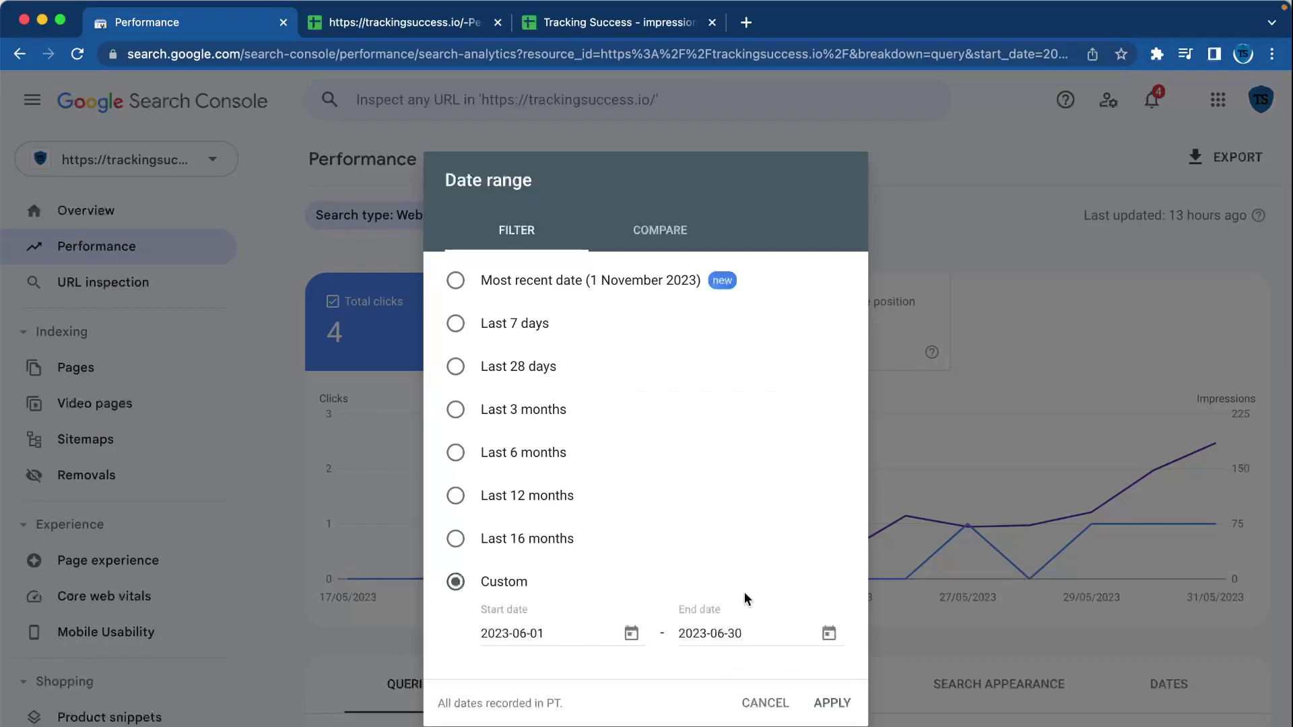
{"action": "left_click", "coordinate": [815, 701]}
{"action": "left_click", "coordinate": [1232, 157]}
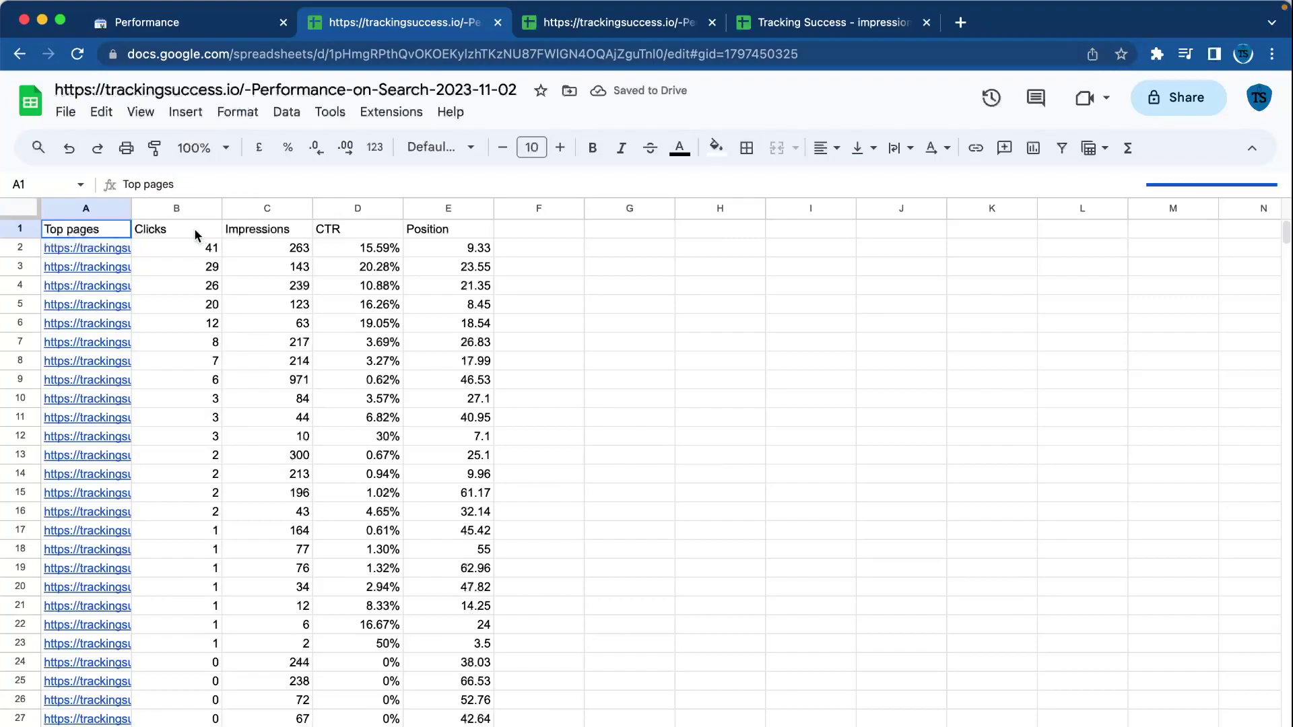
- Delete the Clicks column from the June export and copy its URLs and impressions
{"action": "right_click", "coordinate": [179, 207]}
{"action": "left_click", "coordinate": [260, 381]}
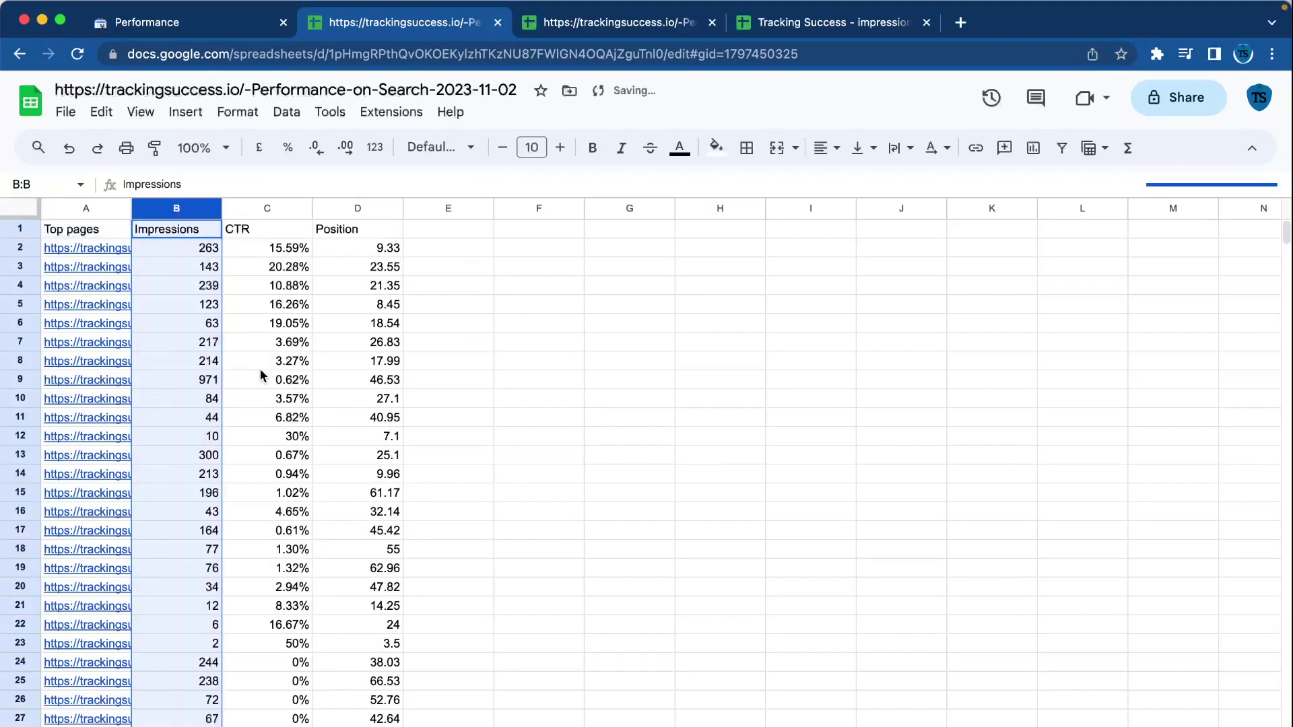
{"action": "left_click_drag", "start_coordinate": [72, 249], "coordinate": [190, 497]}
{"action": "key", "text": "cmd+c"}
- Paste the June URLs and impressions into B3 of the Tracking Success URL/Impressions sheet
{"action": "left_click", "coordinate": [647, 27]}
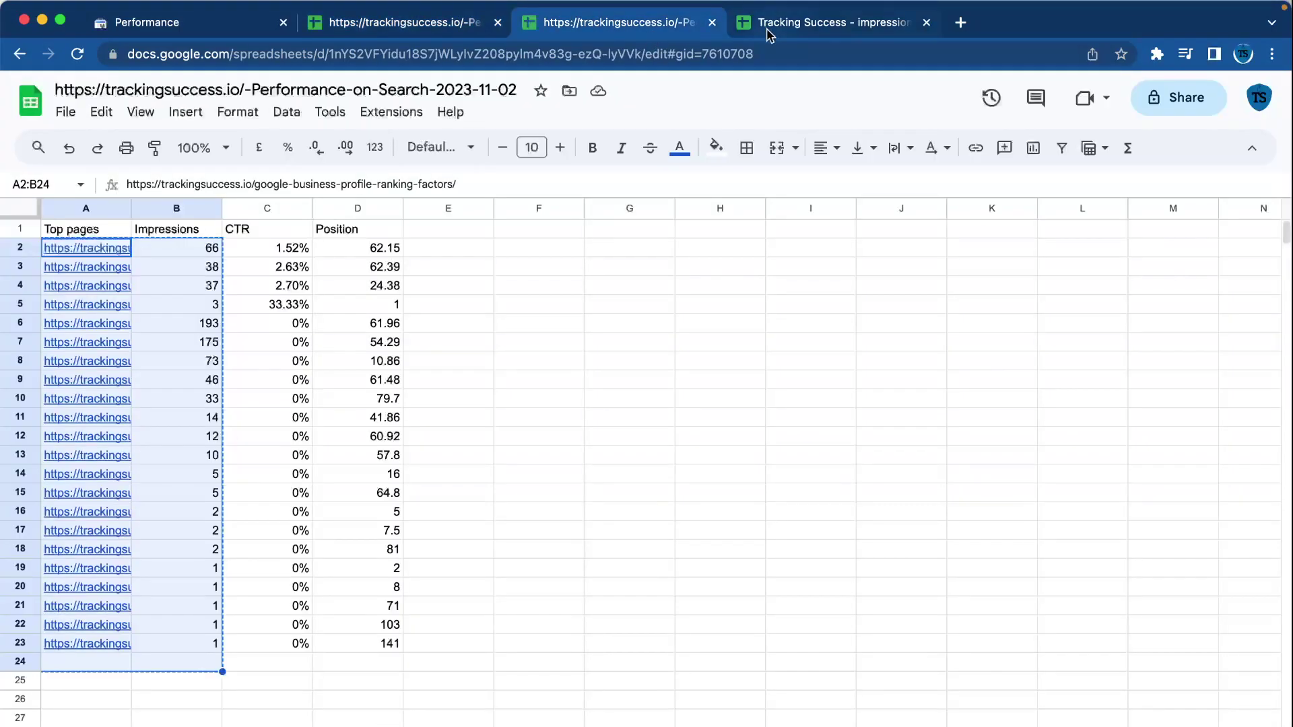
{"action": "left_click", "coordinate": [749, 22]}
{"action": "key", "text": "alt+Down"}
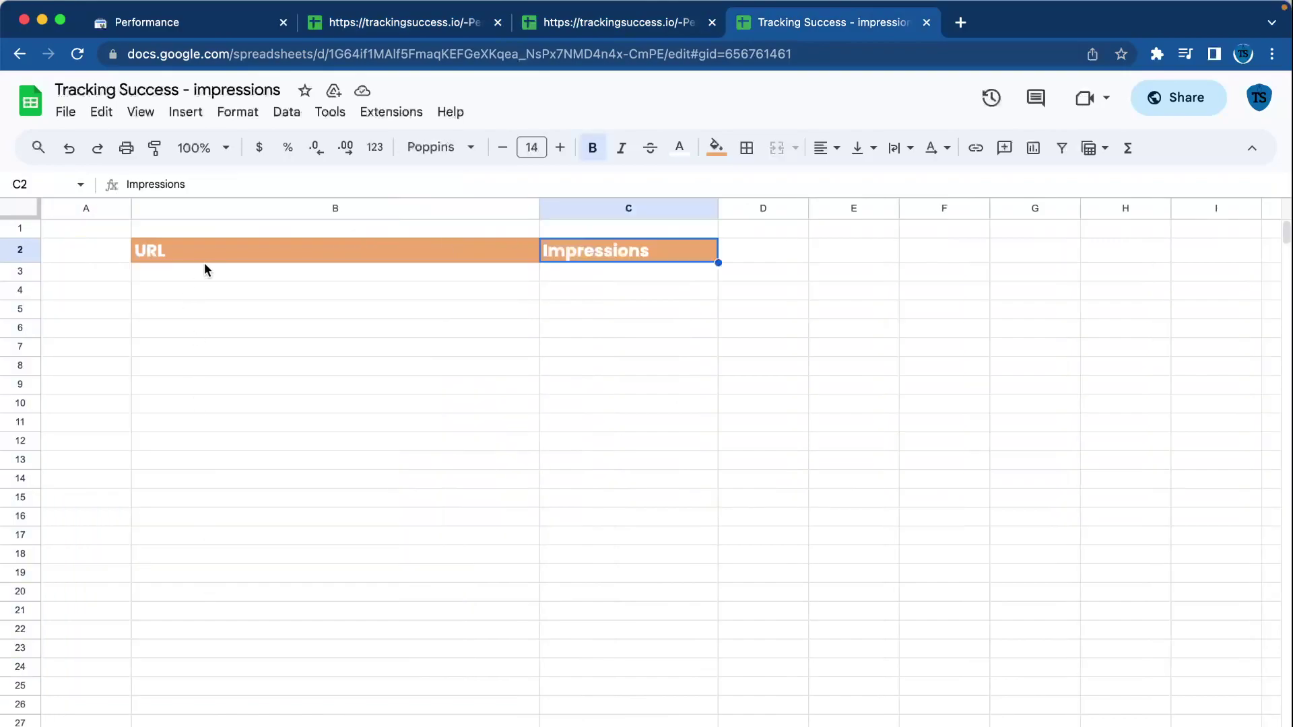
{"action": "left_click", "coordinate": [202, 272]}
{"action": "key", "text": "super+v"}
{"action": "key", "text": "alt+Down"}
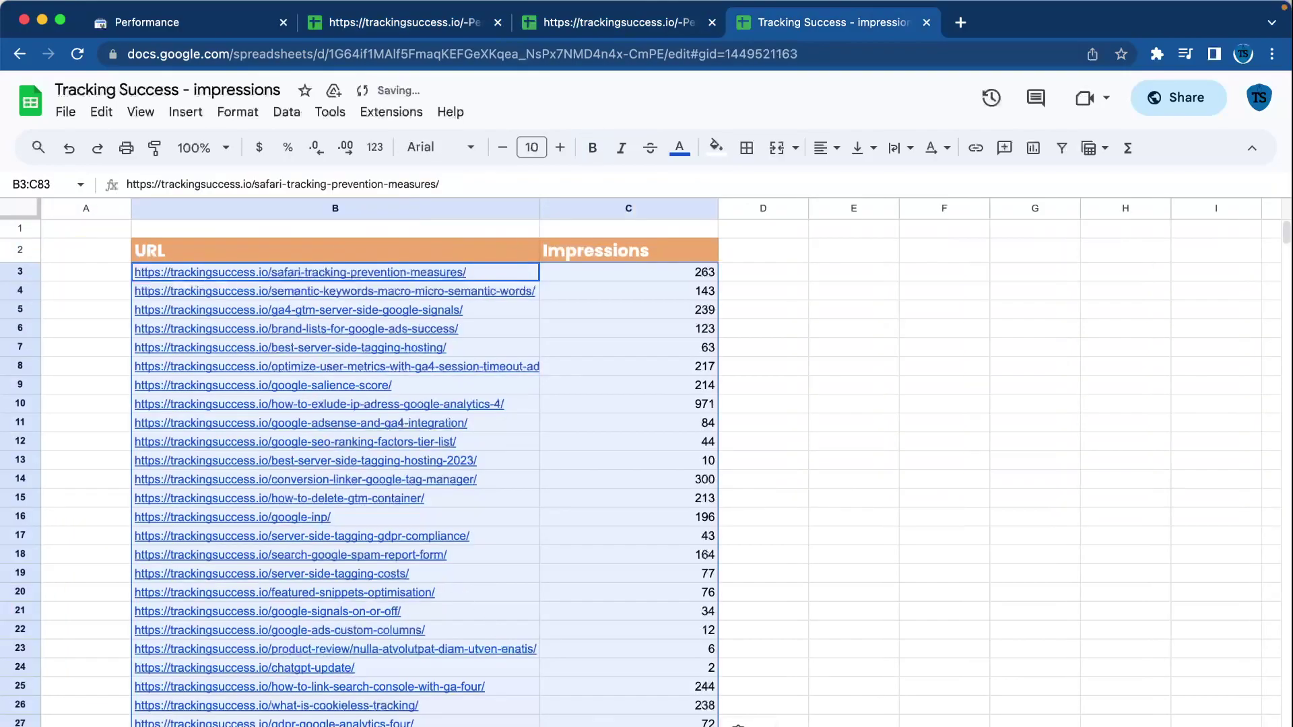
{"action": "left_click", "coordinate": [451, 273]}
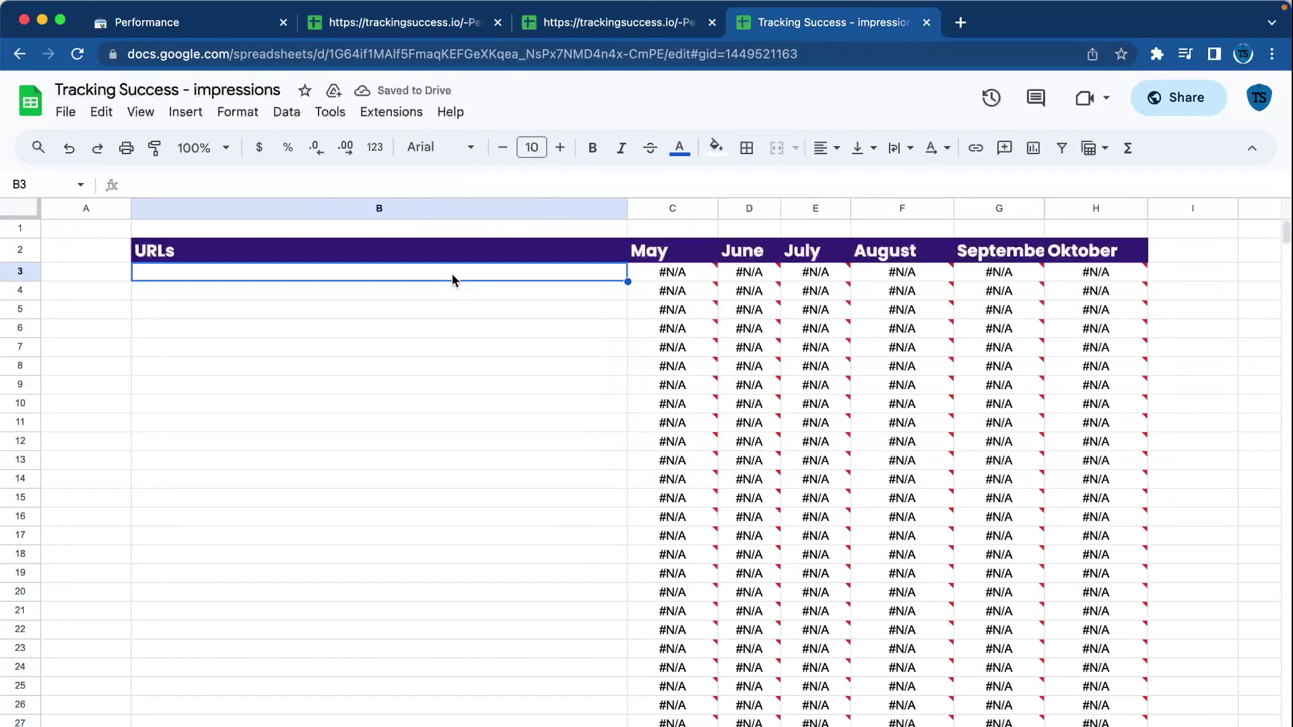
- Trial-paste the last eight June URLs (A75:A82) into B3 of the URLs sheet, then undo it
{"action": "left_click", "coordinate": [202, 22]}
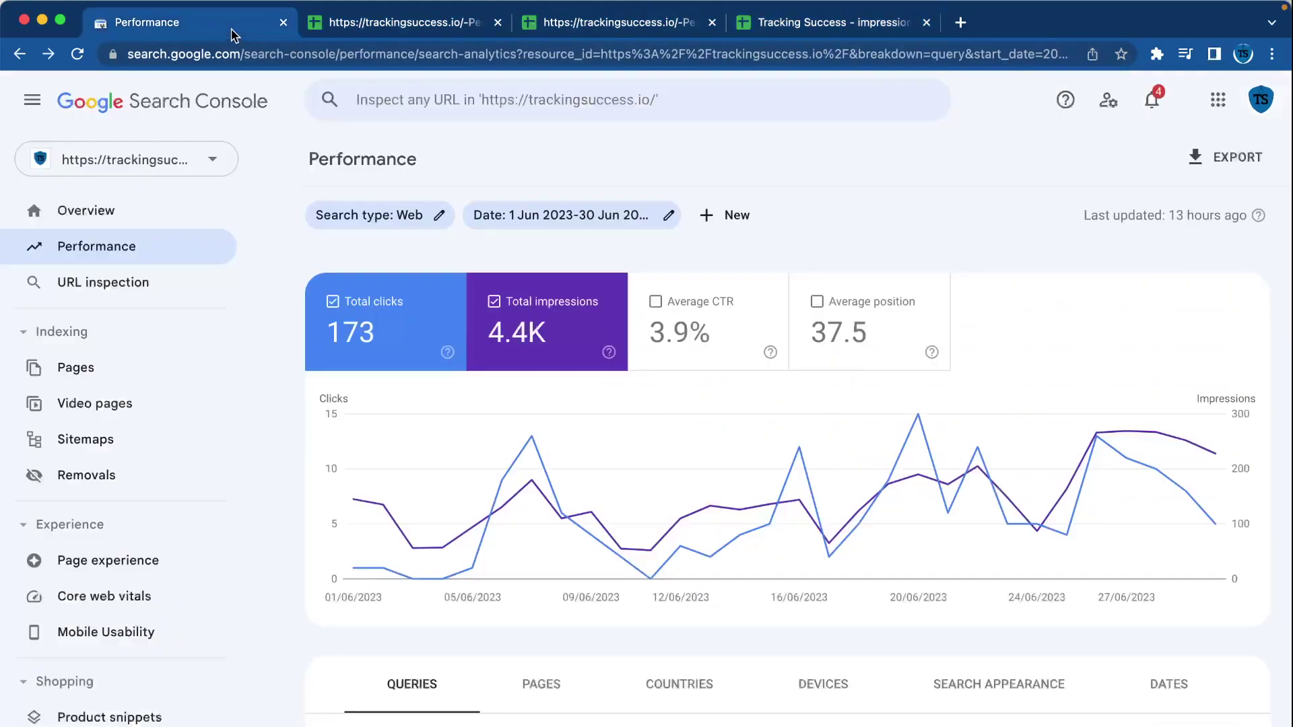
{"action": "left_click", "coordinate": [439, 26]}
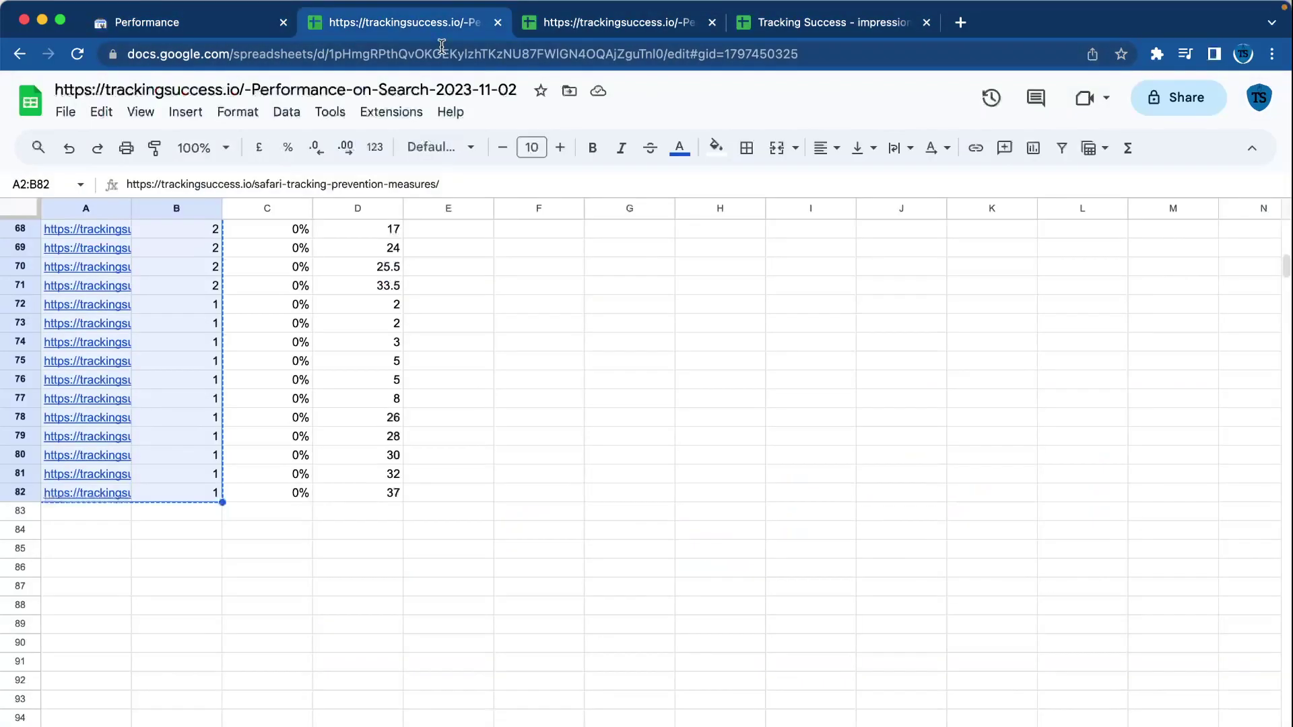
{"action": "left_click_drag", "start_coordinate": [101, 362], "coordinate": [86, 494]}
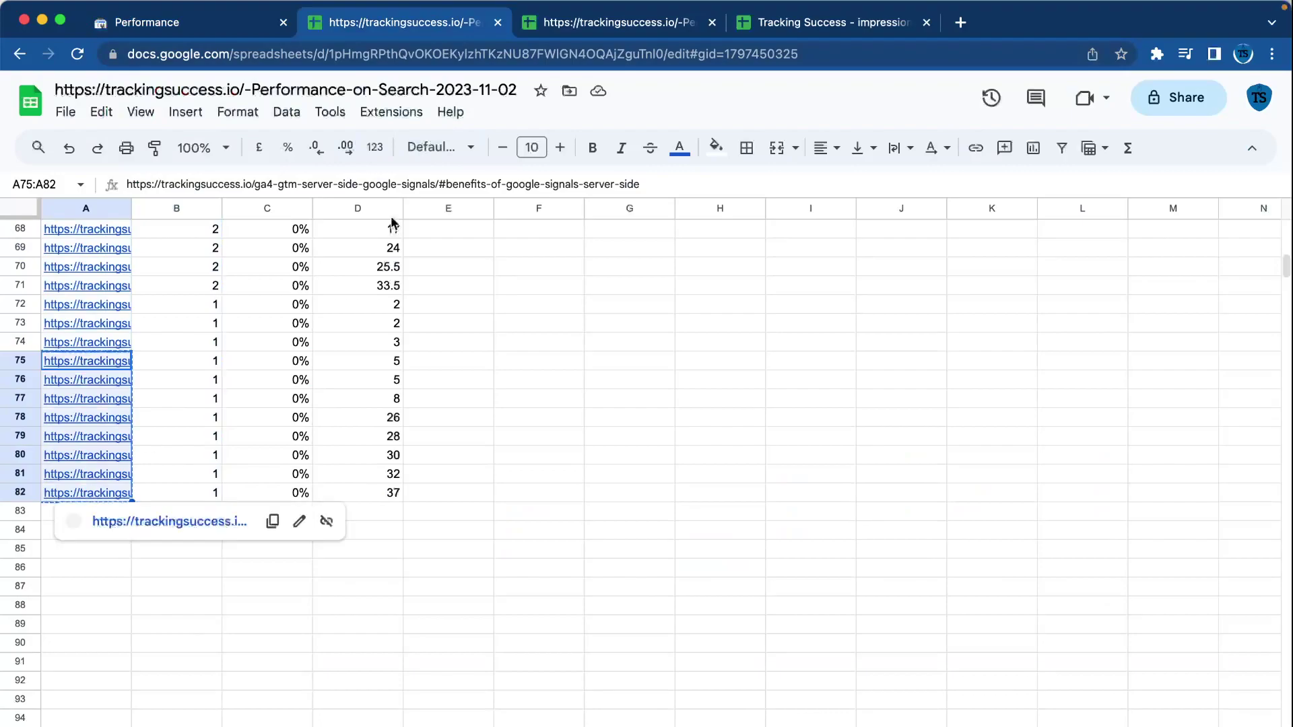
{"action": "left_click", "coordinate": [758, 31]}
{"action": "key", "text": "super+v"}
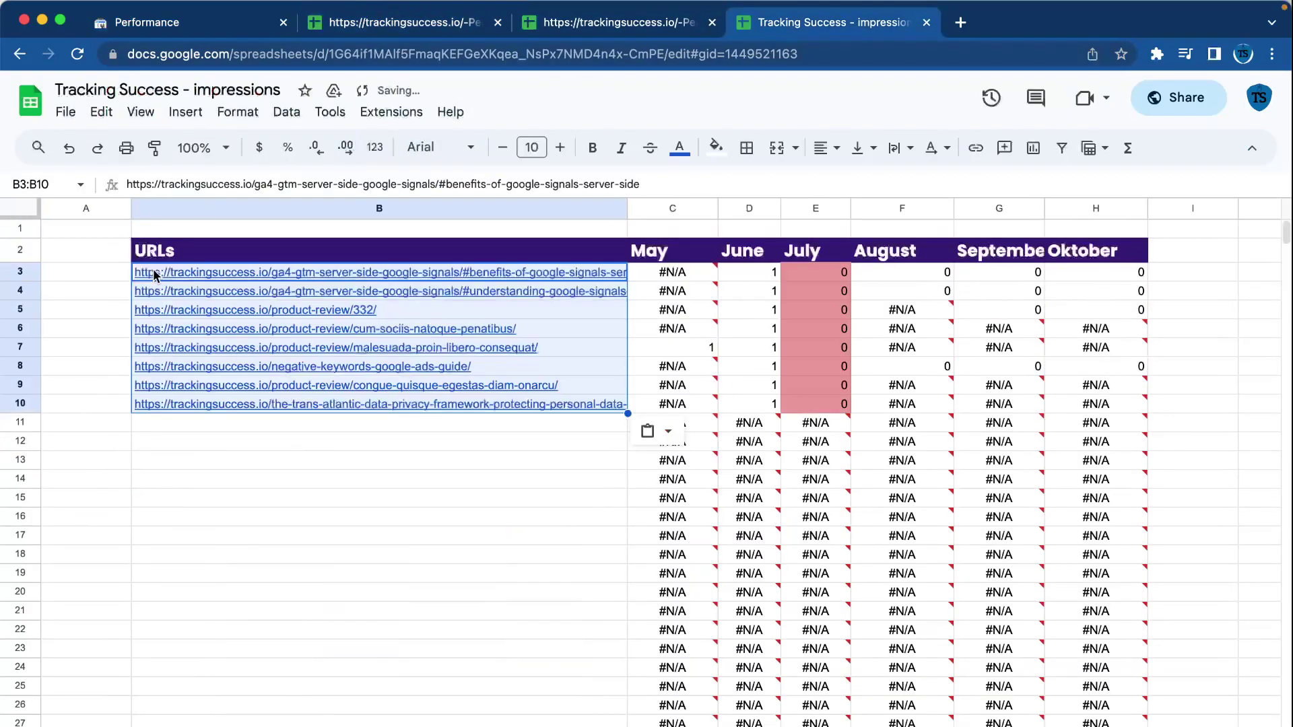
{"action": "key", "text": "super+z"}
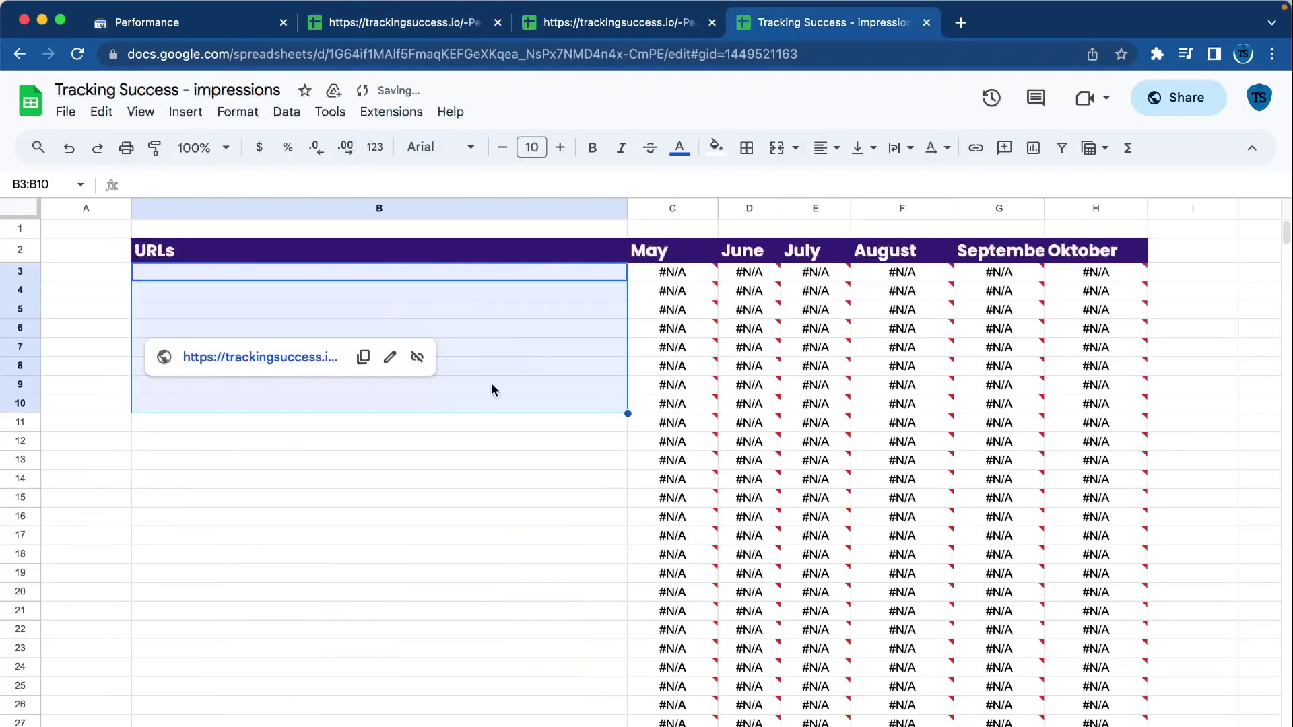
{"action": "key", "text": "alt+Down"}
- Cycle through the workbook's sheets until reaching the URL/Impressions sheet whose counts start 5319, 4556, 1181
{"action": "scroll", "coordinate": [364, 662], "scroll_direction": "down", "scroll_amount": 1}
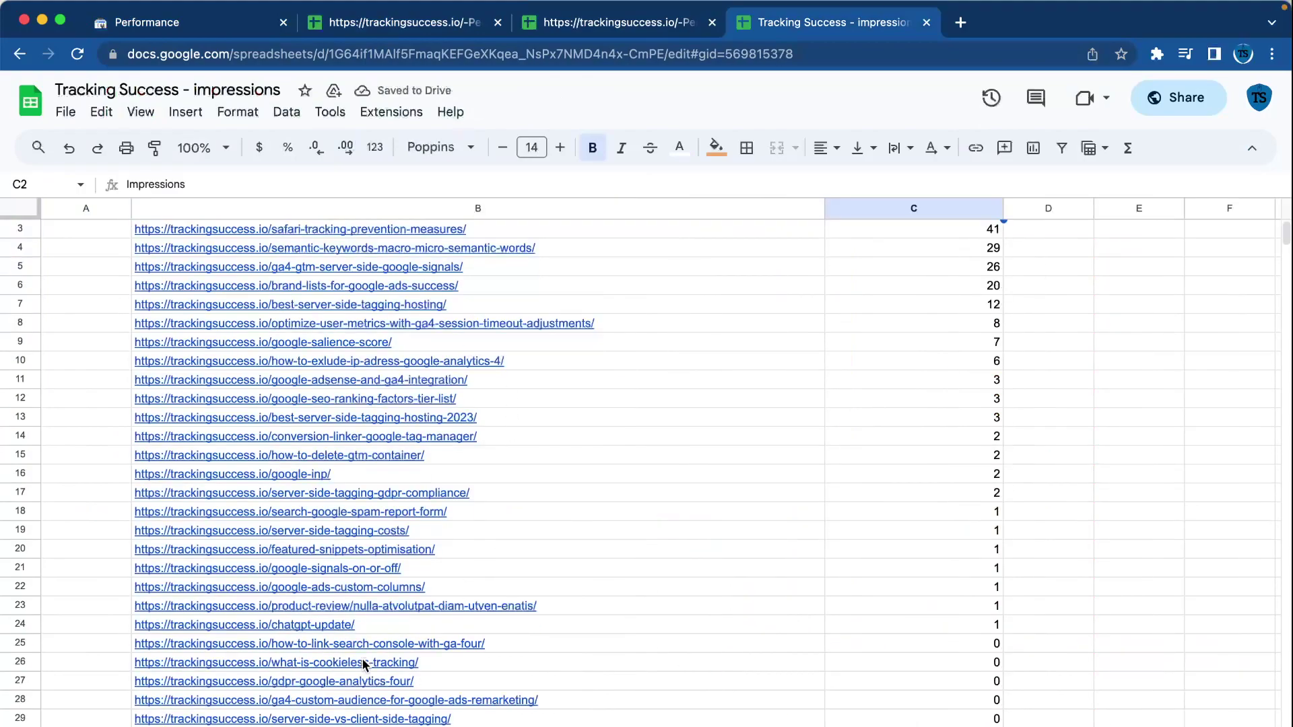
{"action": "scroll", "coordinate": [391, 650], "scroll_direction": "up", "scroll_amount": 1}
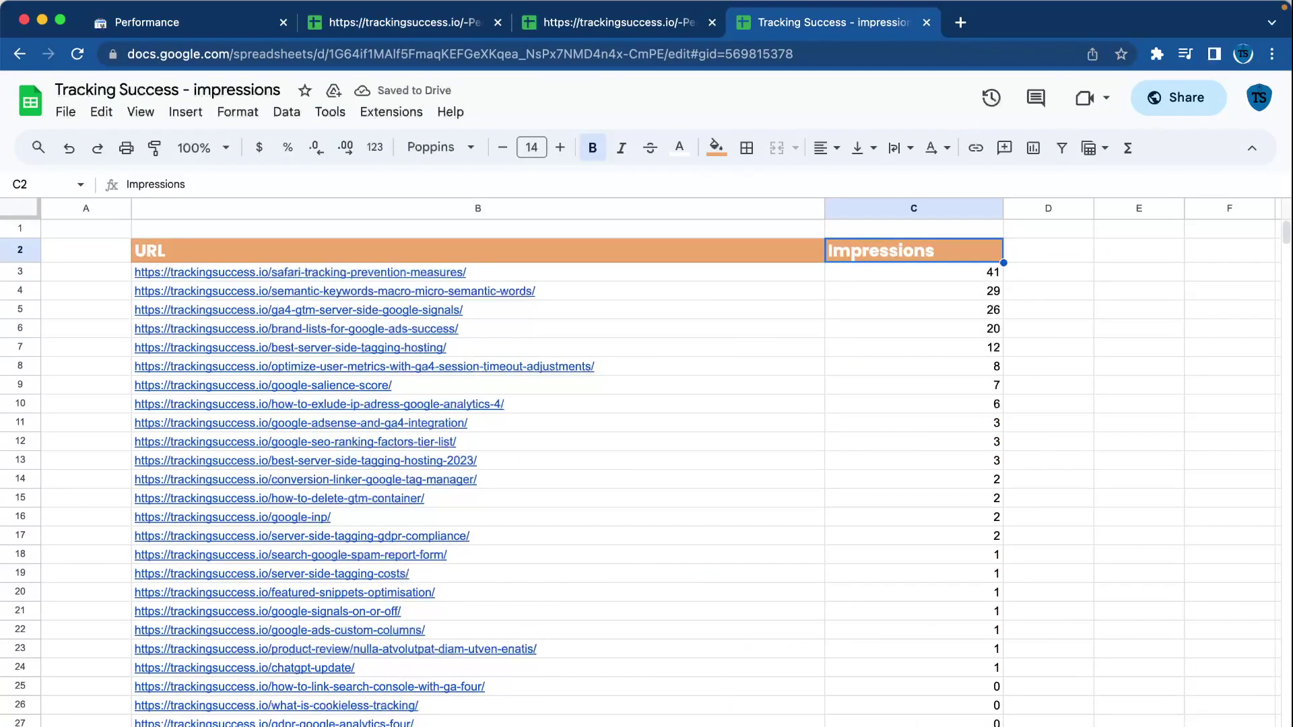
{"action": "key", "text": "alt+Down"}
{"action": "left_click", "coordinate": [609, 480]}
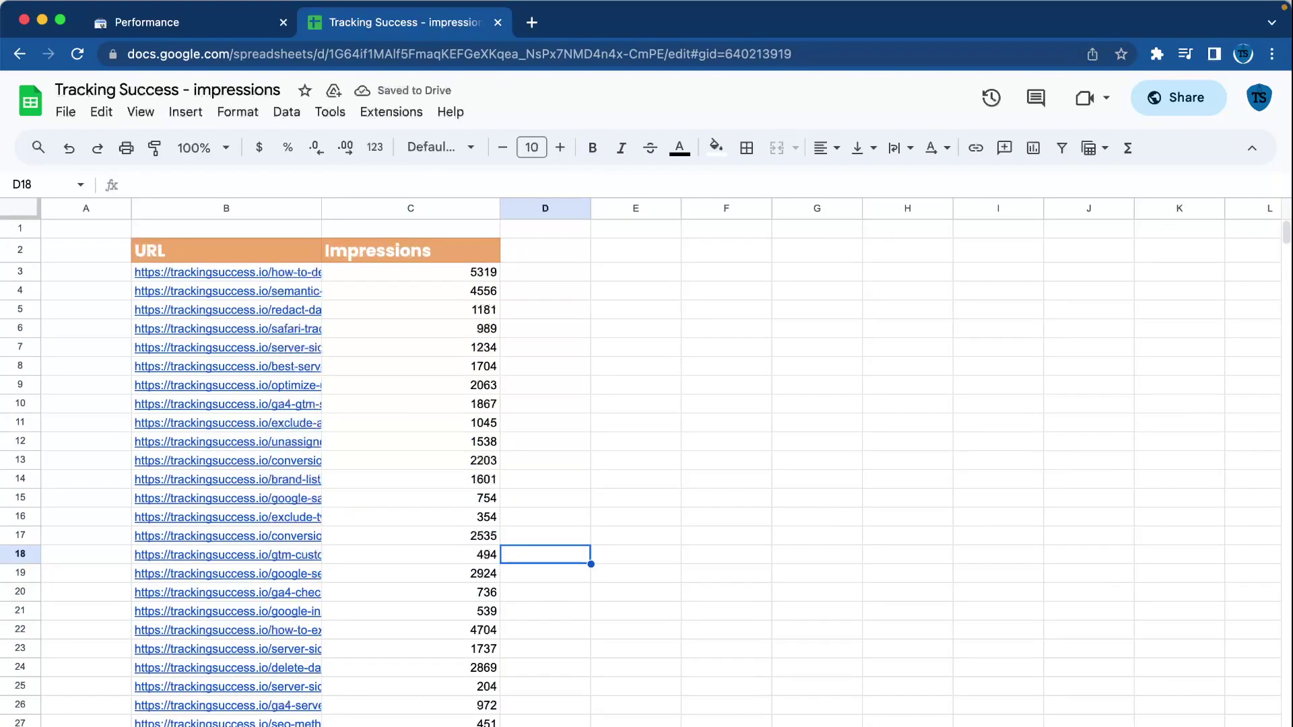
{"action": "key", "text": "alt+Down"}
{"action": "key", "text": "alt+Down"}
{"action": "left_click", "coordinate": [595, 538]}
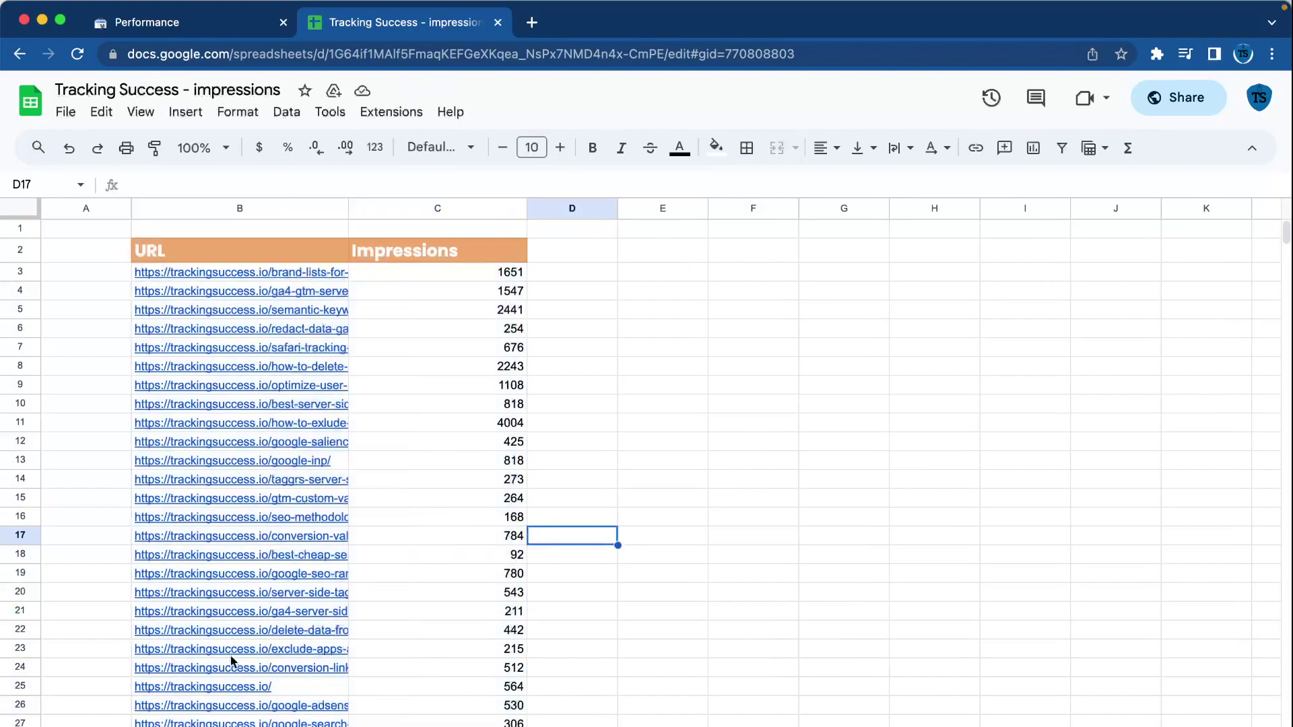
{"action": "key", "text": "alt+Down"}
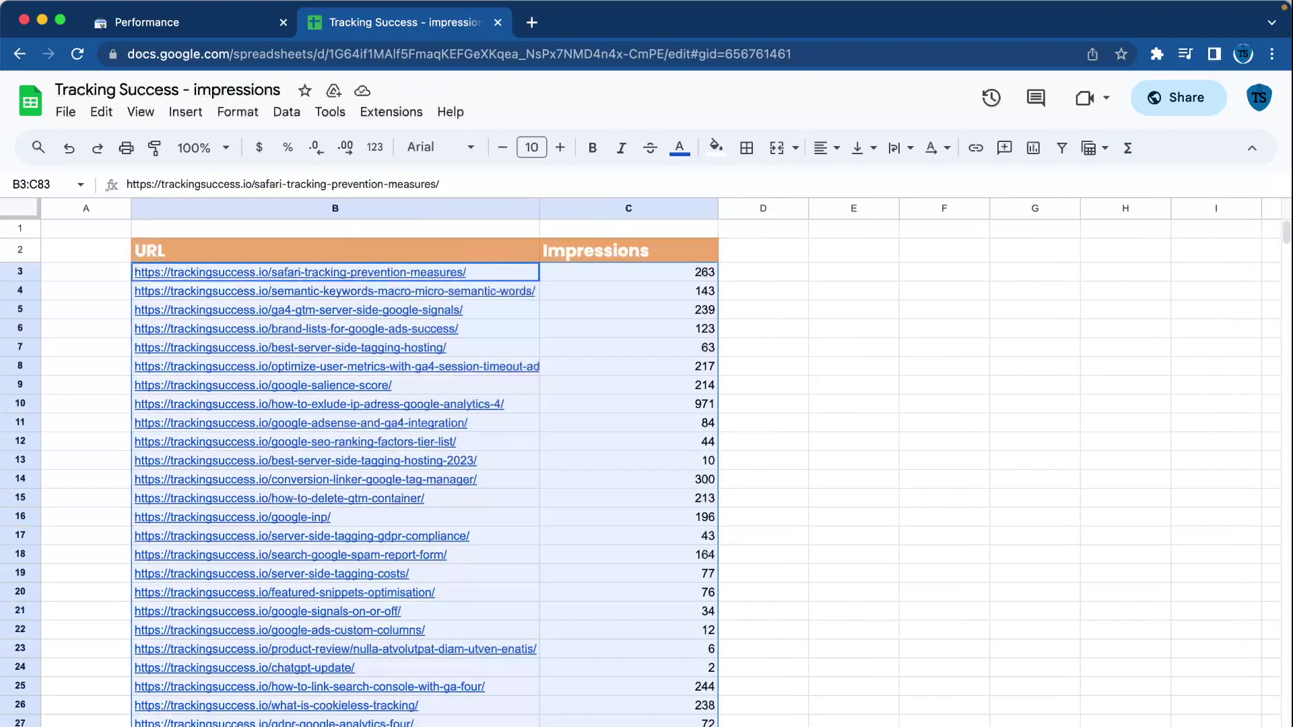
{"action": "key", "text": "alt+Down"}
{"action": "left_click", "coordinate": [676, 574]}
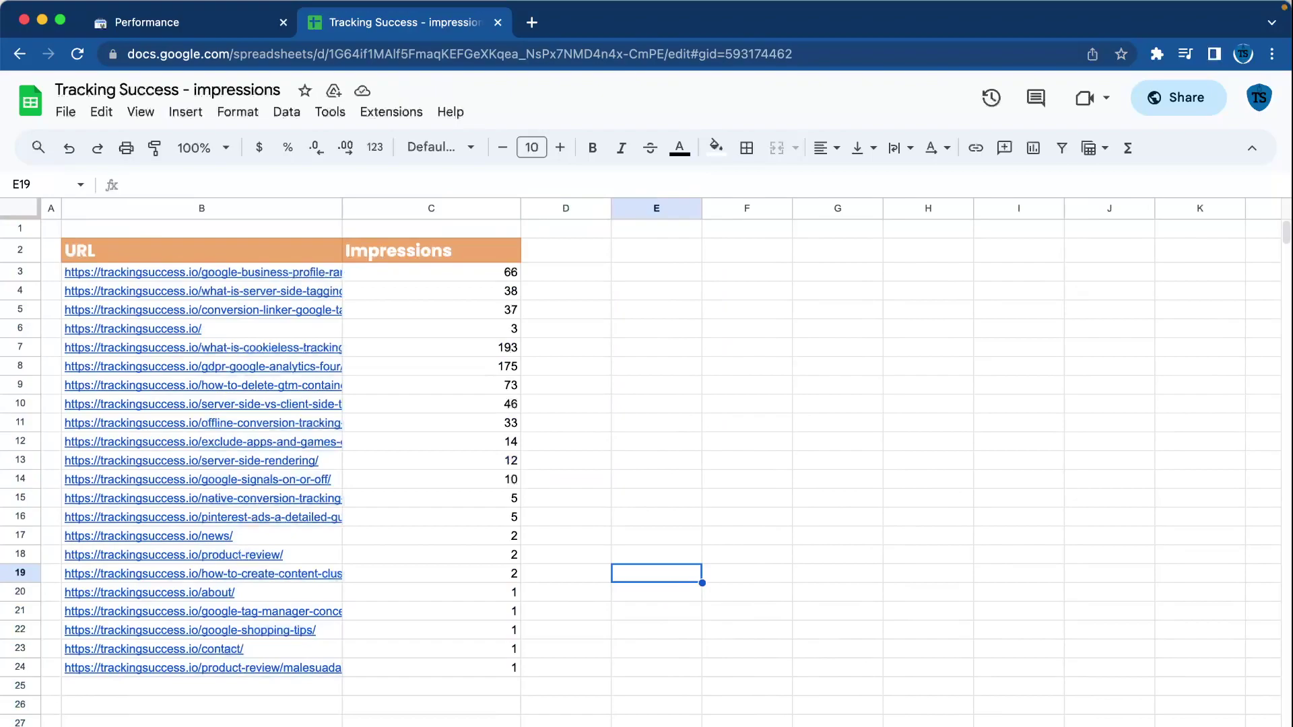
{"action": "key", "text": "alt+Down"}
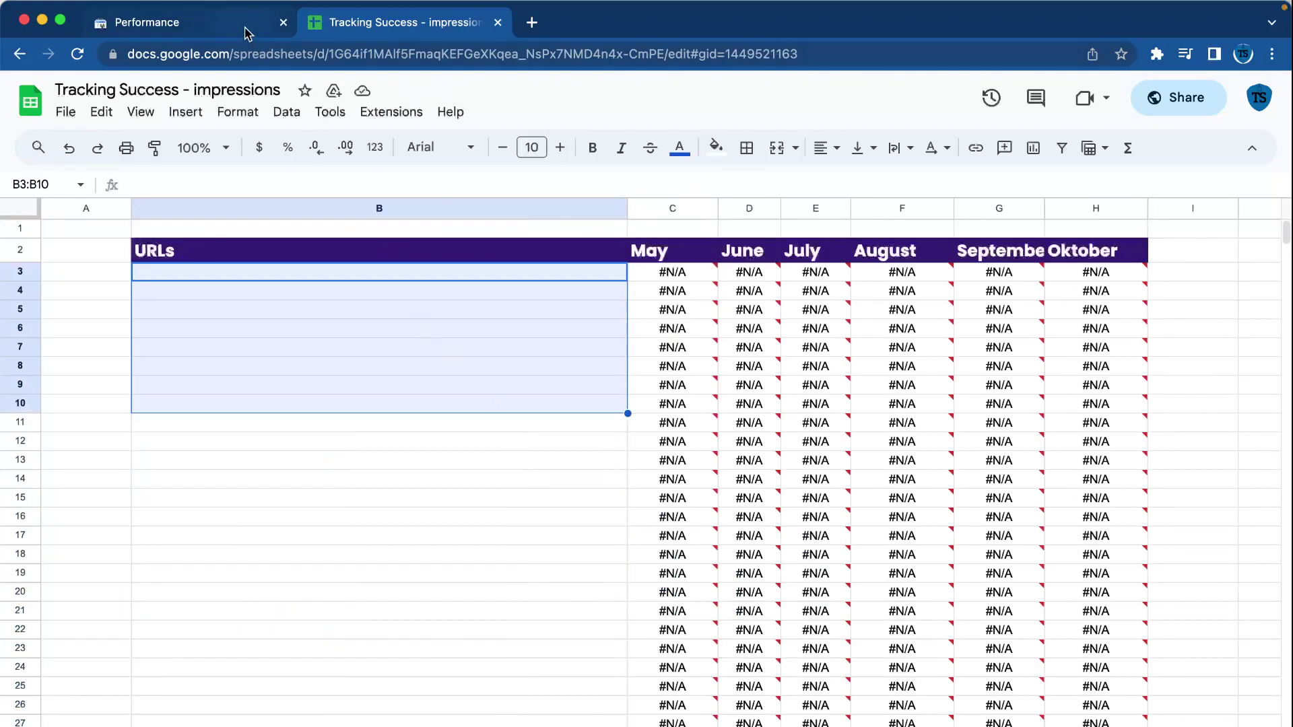
{"action": "key", "text": "alt+Down"}
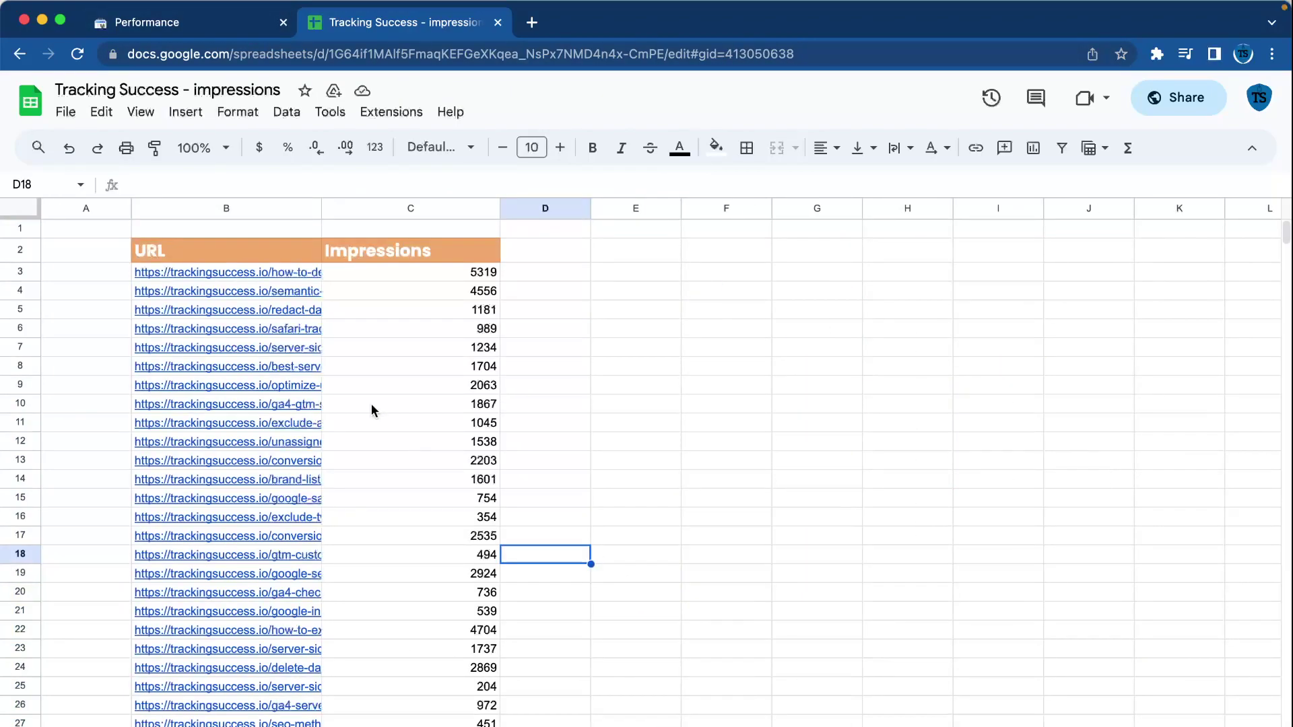
- Copy the URL list and paste it into B3:B157 of the URLs output sheet
{"action": "left_click_drag", "start_coordinate": [214, 273], "coordinate": [260, 375]}
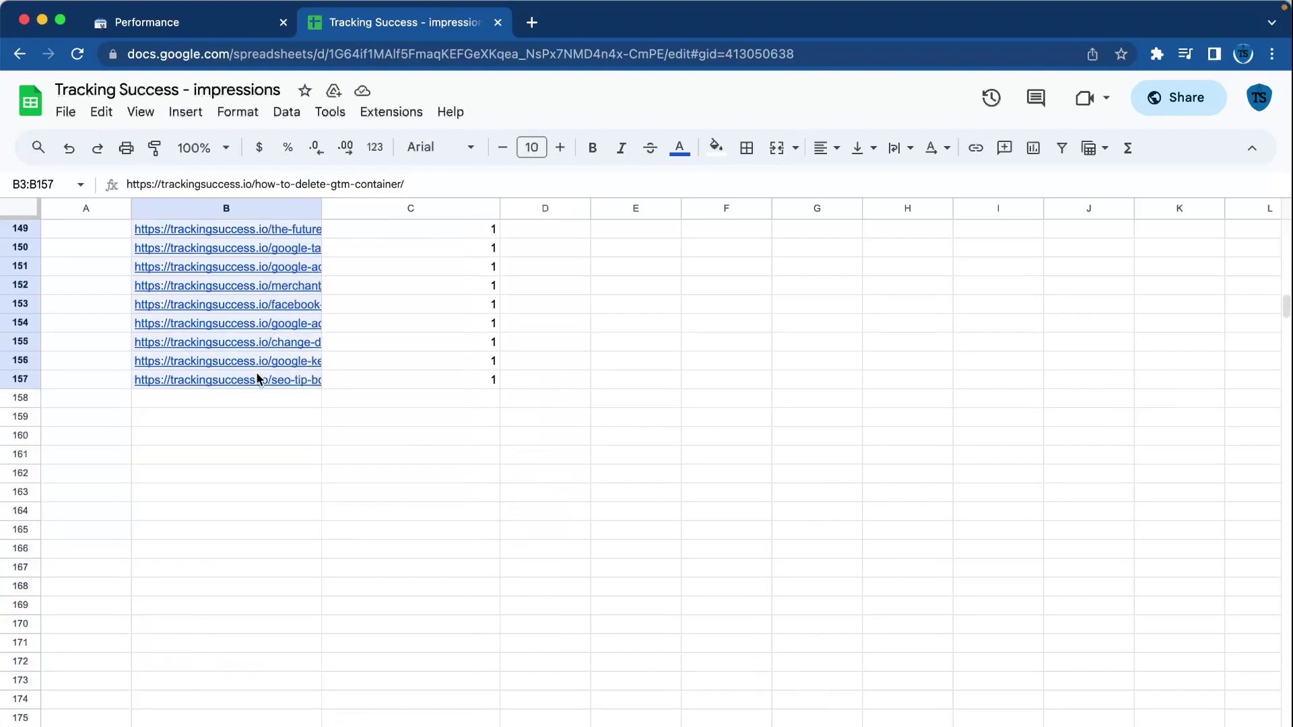
{"action": "key", "text": "alt+Up"}
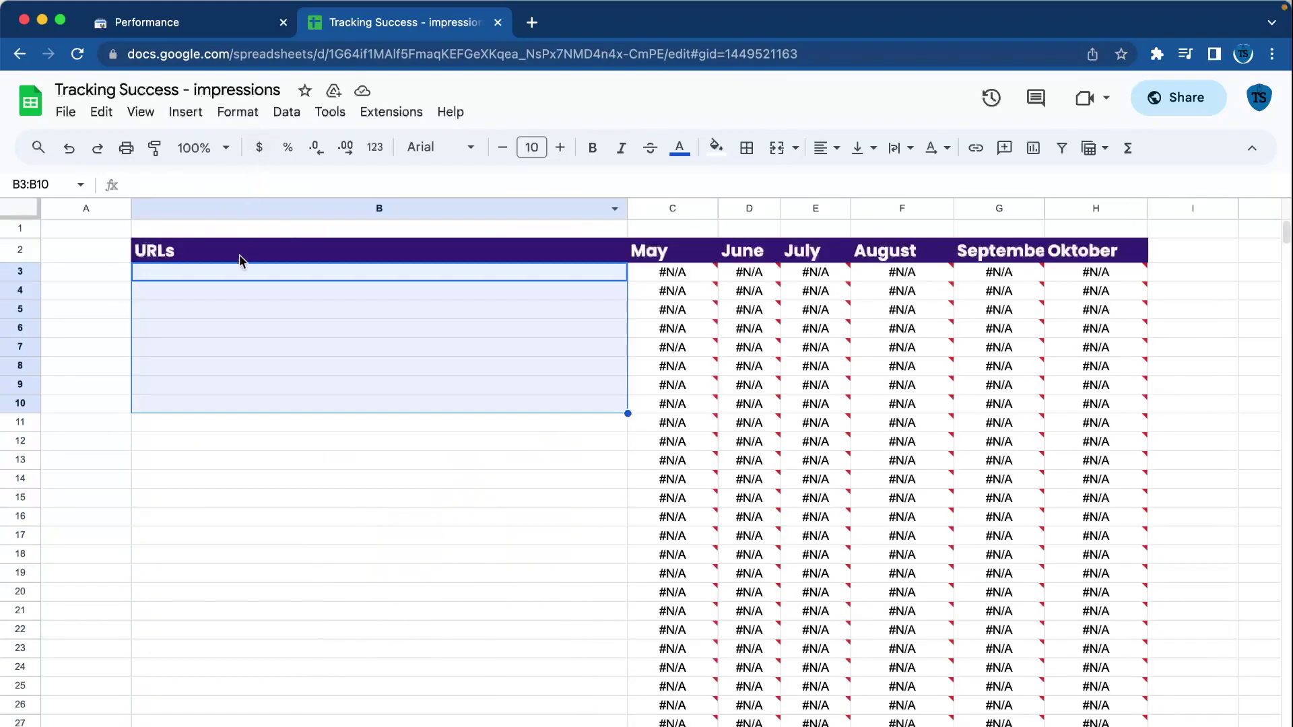
{"action": "left_click", "coordinate": [231, 273]}
{"action": "key", "text": "ctrl+v"}
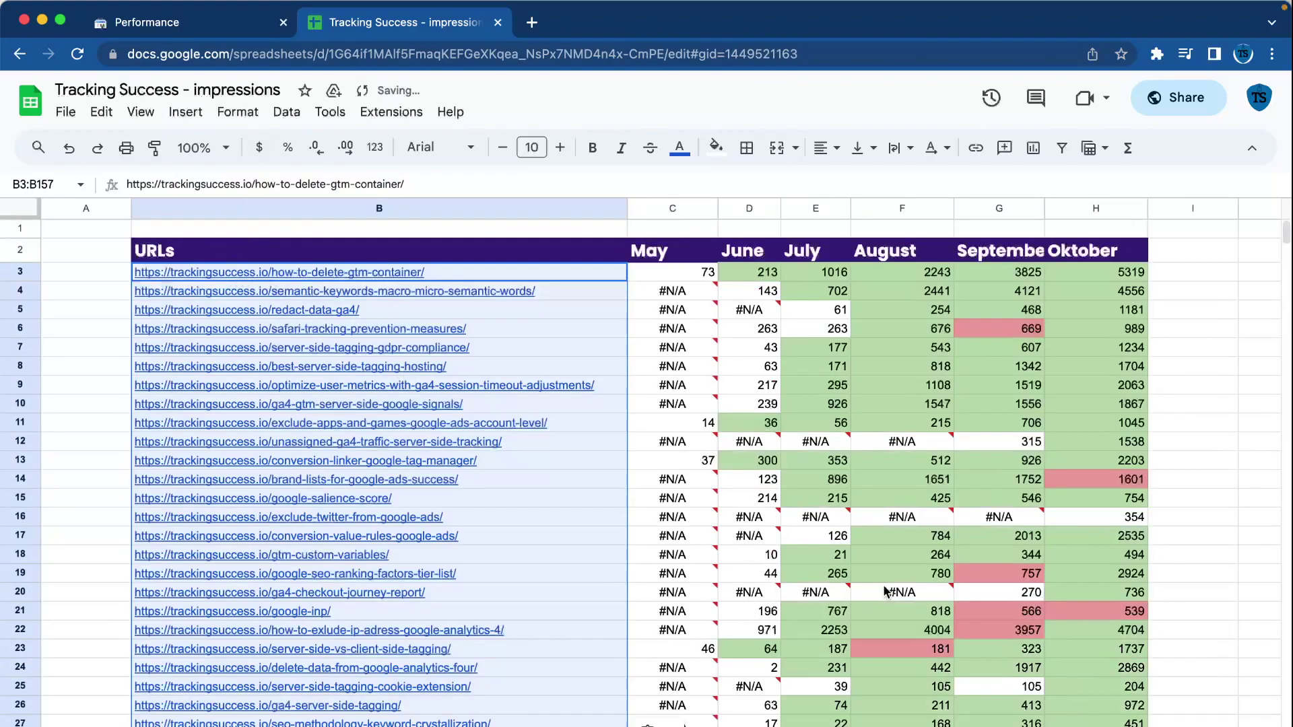
- Scroll through the monthly VLOOKUP results and inspect the #N/A error in May cell C5
{"action": "scroll", "coordinate": [883, 585], "scroll_direction": "down", "scroll_amount": 2}
{"action": "scroll", "coordinate": [883, 584], "scroll_direction": "up", "scroll_amount": 2}
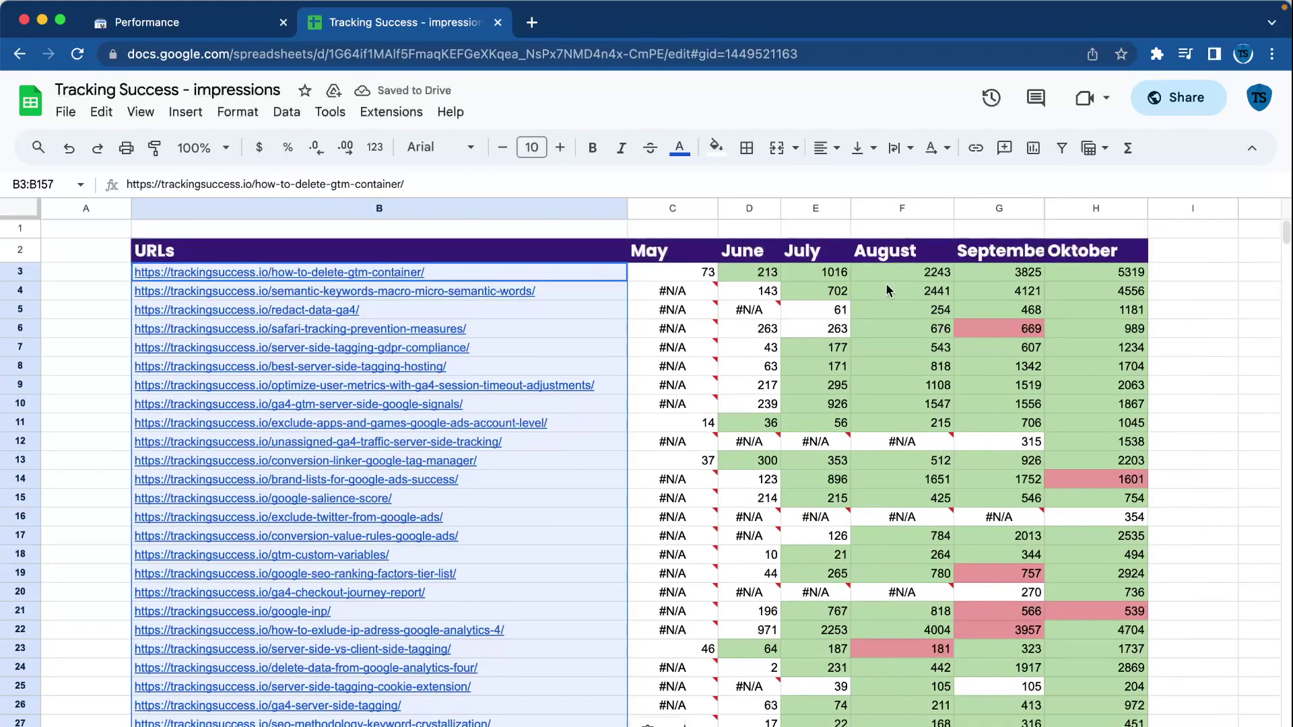
{"action": "scroll", "coordinate": [511, 373], "scroll_direction": "down", "scroll_amount": 5}
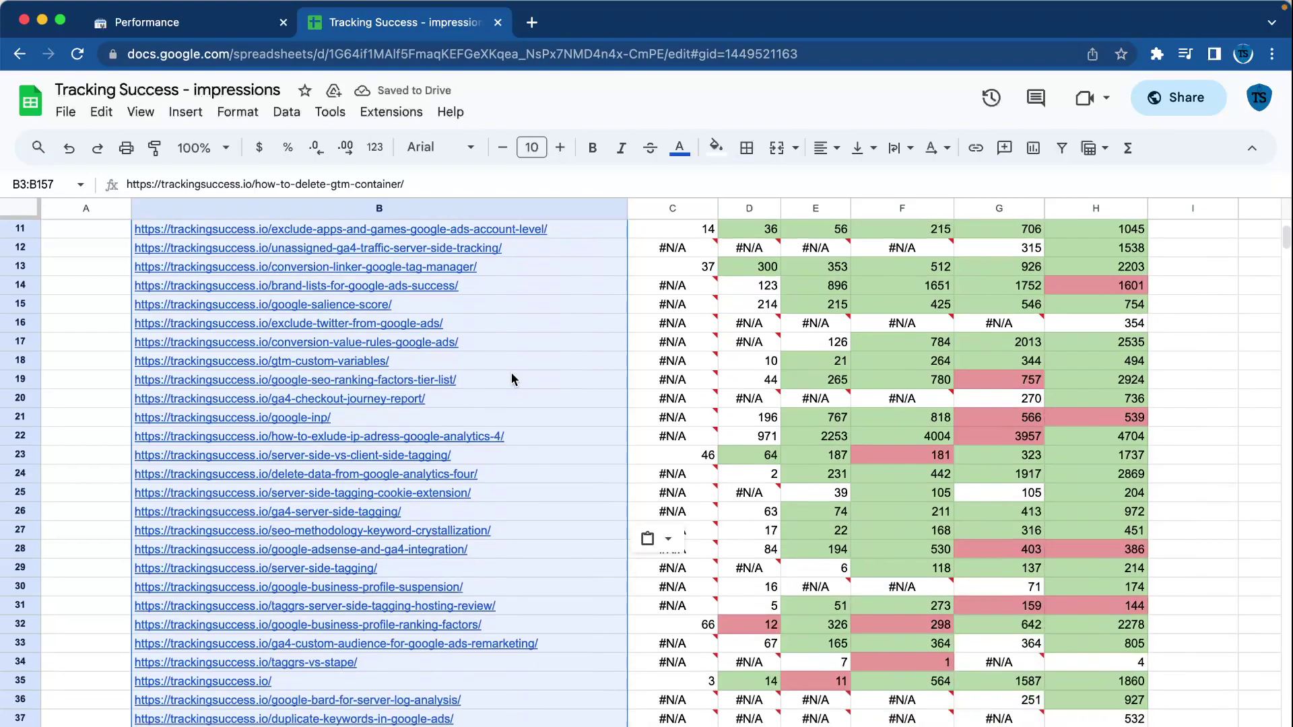
{"action": "scroll", "coordinate": [512, 373], "scroll_direction": "up", "scroll_amount": 5}
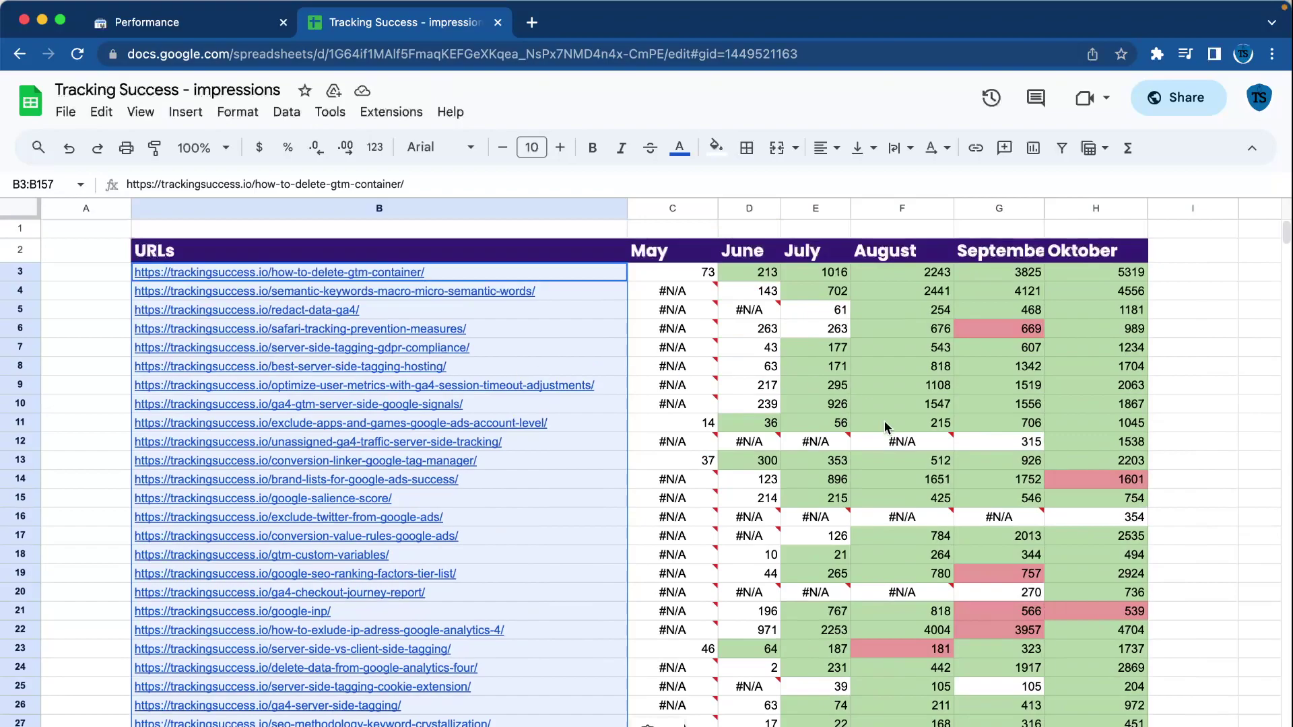
{"action": "scroll", "coordinate": [884, 423], "scroll_direction": "down", "scroll_amount": 3}
{"action": "scroll", "coordinate": [885, 423], "scroll_direction": "up", "scroll_amount": 3}
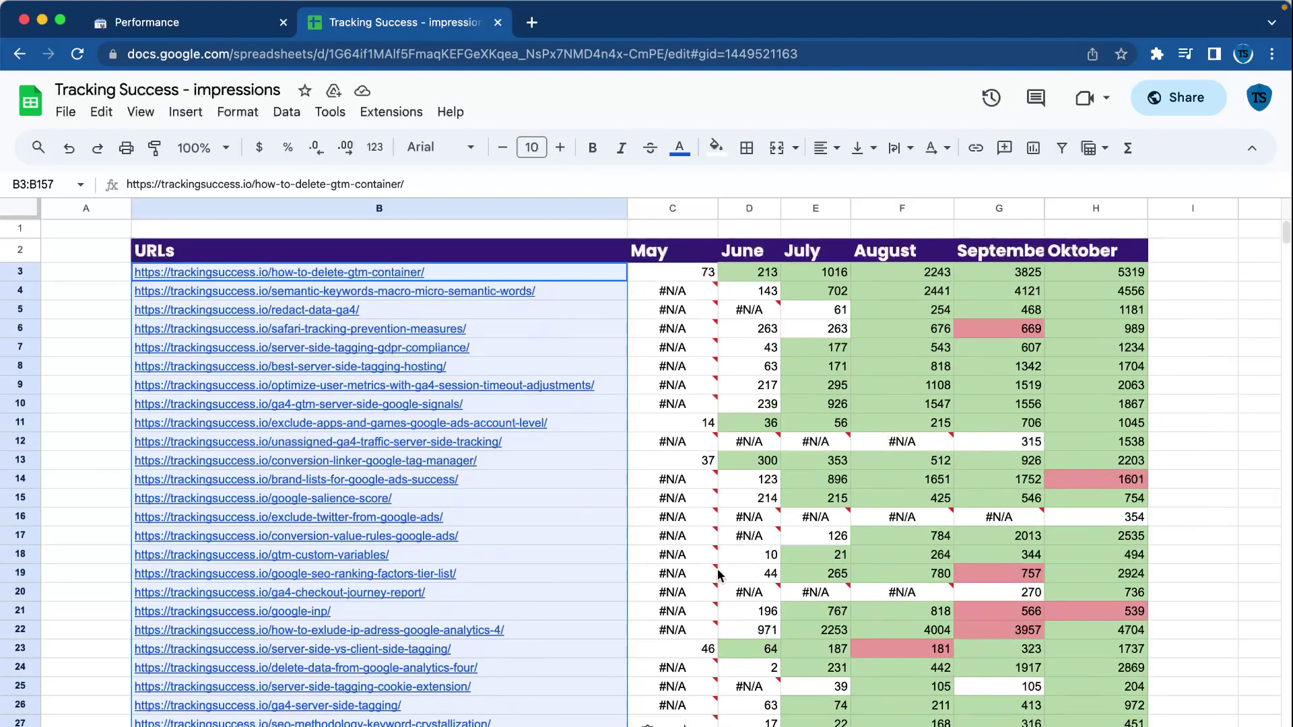
{"action": "left_click", "coordinate": [672, 311]}
{"action": "left_click", "coordinate": [662, 336]}
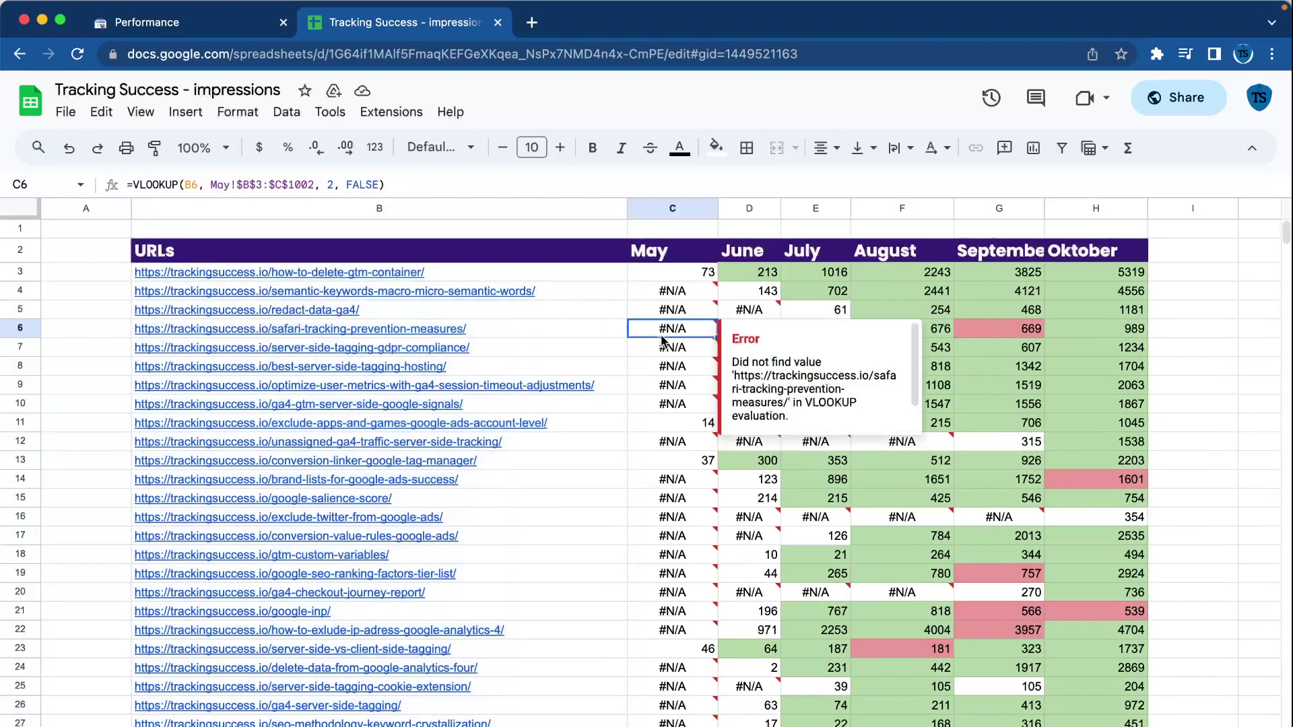
{"action": "left_click", "coordinate": [483, 314]}
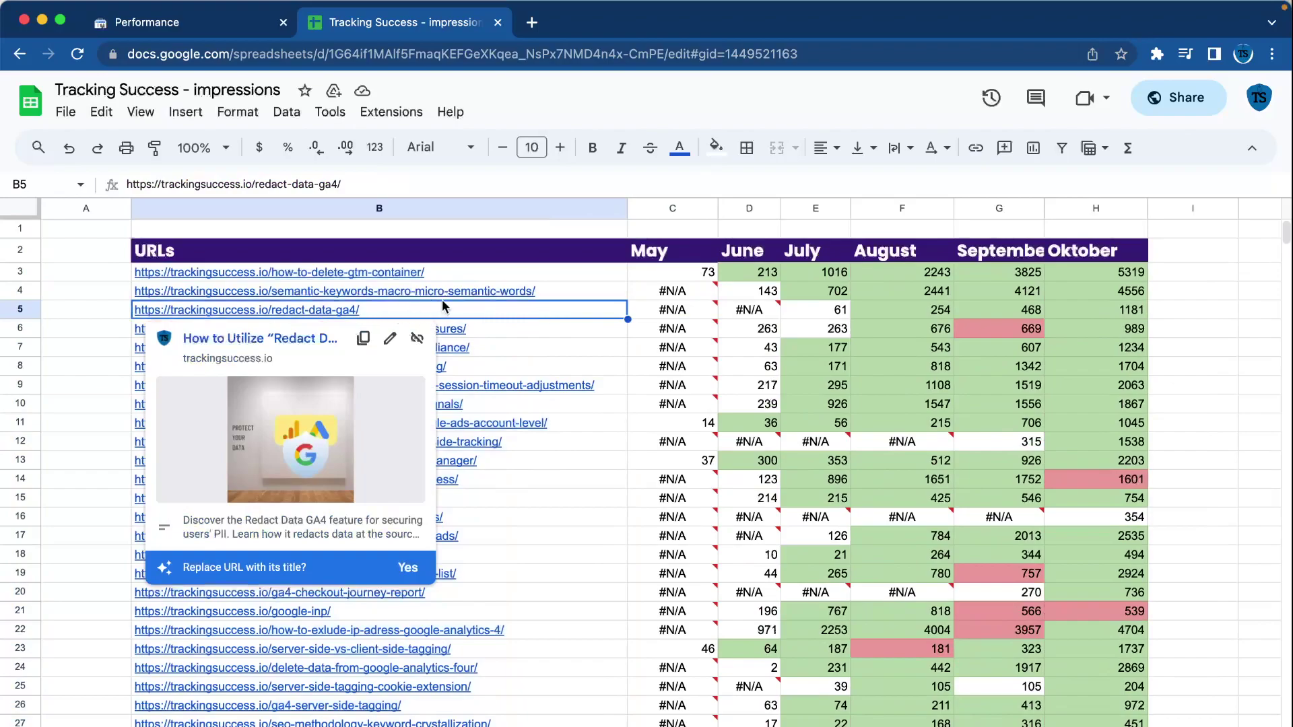
{"action": "left_click", "coordinate": [818, 313]}
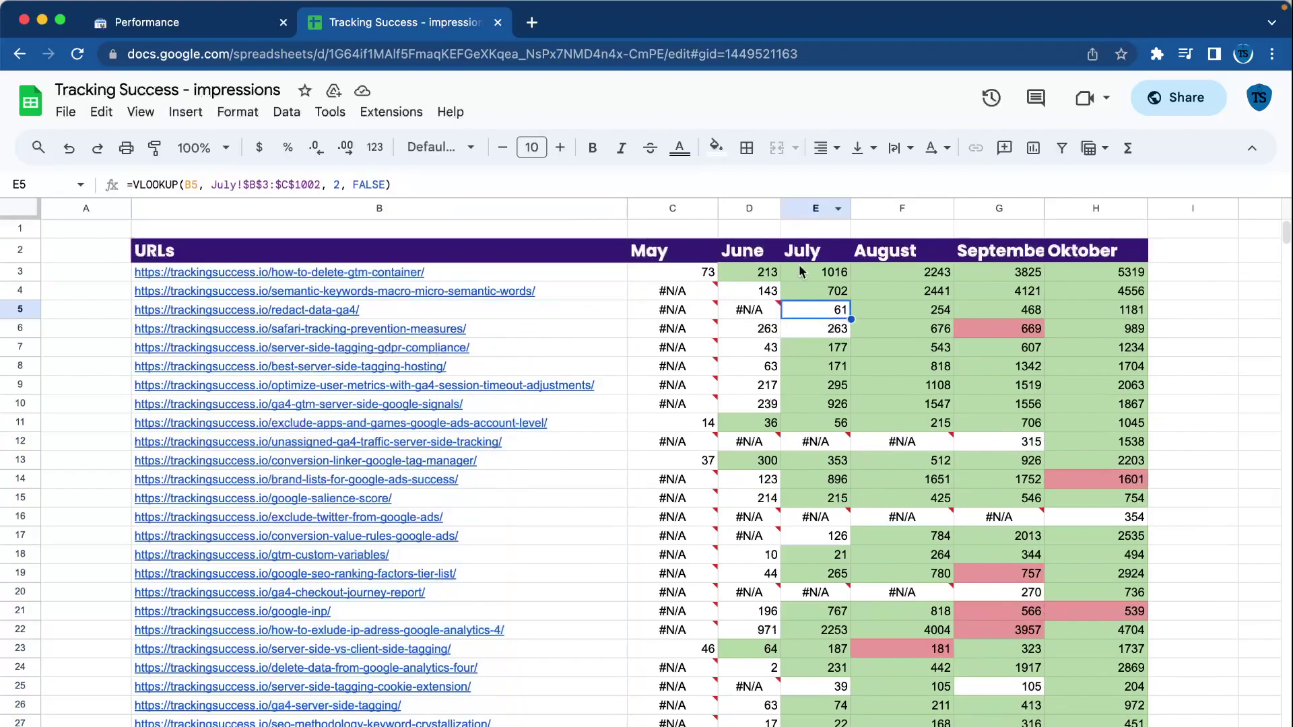
{"action": "scroll", "coordinate": [783, 474], "scroll_direction": "down", "scroll_amount": 1}
{"action": "scroll", "coordinate": [783, 474], "scroll_direction": "up", "scroll_amount": 1}
{"action": "scroll", "coordinate": [783, 474], "scroll_direction": "down", "scroll_amount": 1}
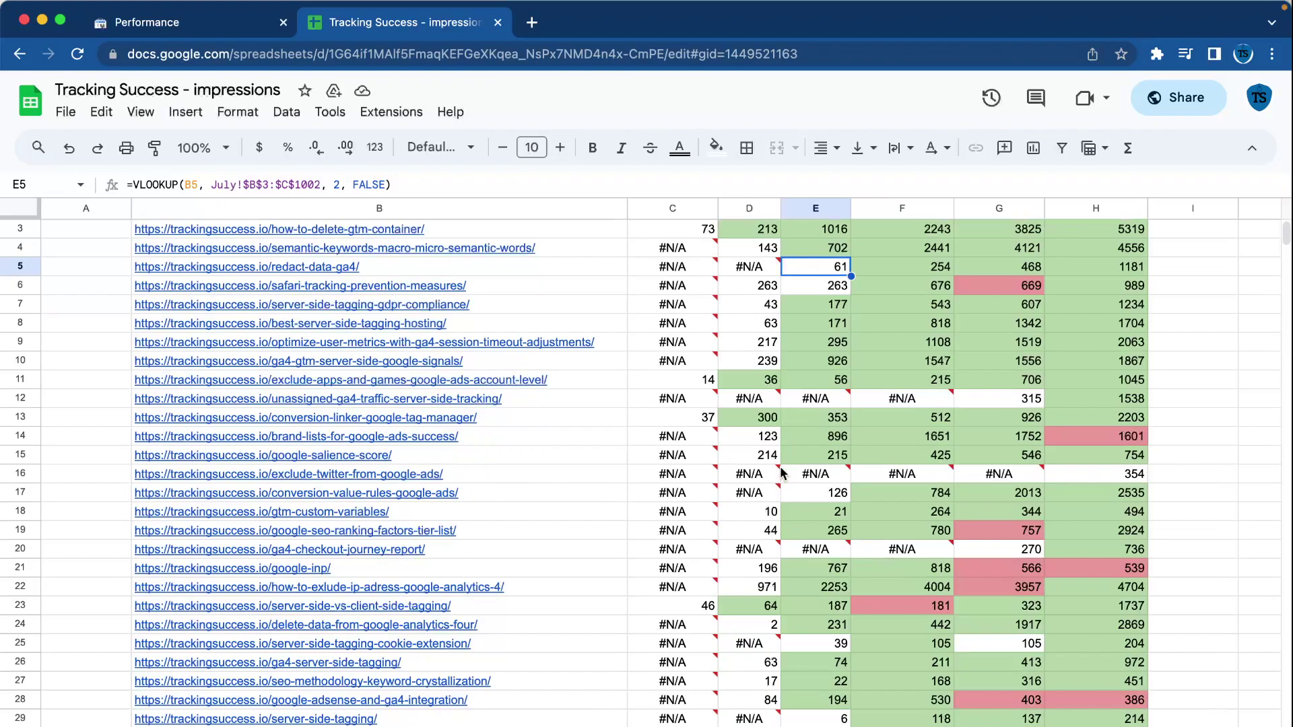
{"action": "scroll", "coordinate": [782, 547], "scroll_direction": "down", "scroll_amount": 2}
{"action": "scroll", "coordinate": [783, 547], "scroll_direction": "up", "scroll_amount": 3}
{"action": "scroll", "coordinate": [736, 557], "scroll_direction": "down", "scroll_amount": 2}
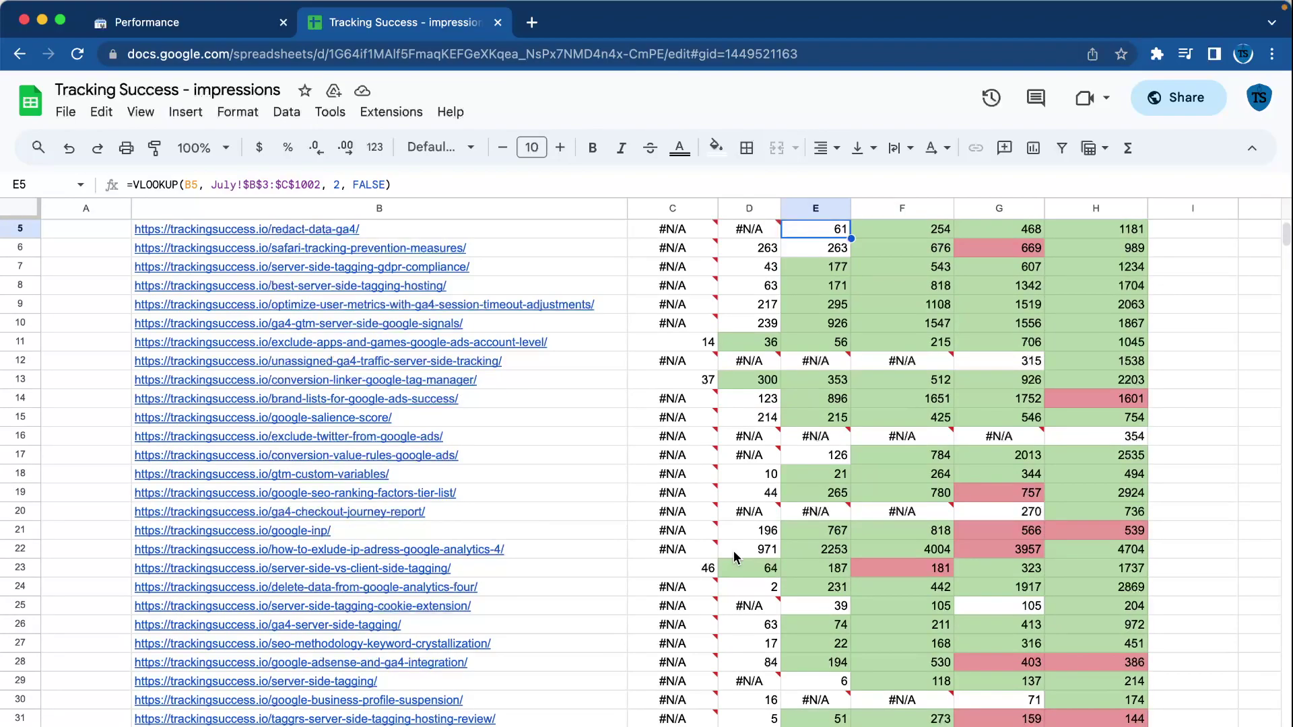
{"action": "scroll", "coordinate": [736, 557], "scroll_direction": "down", "scroll_amount": 3}
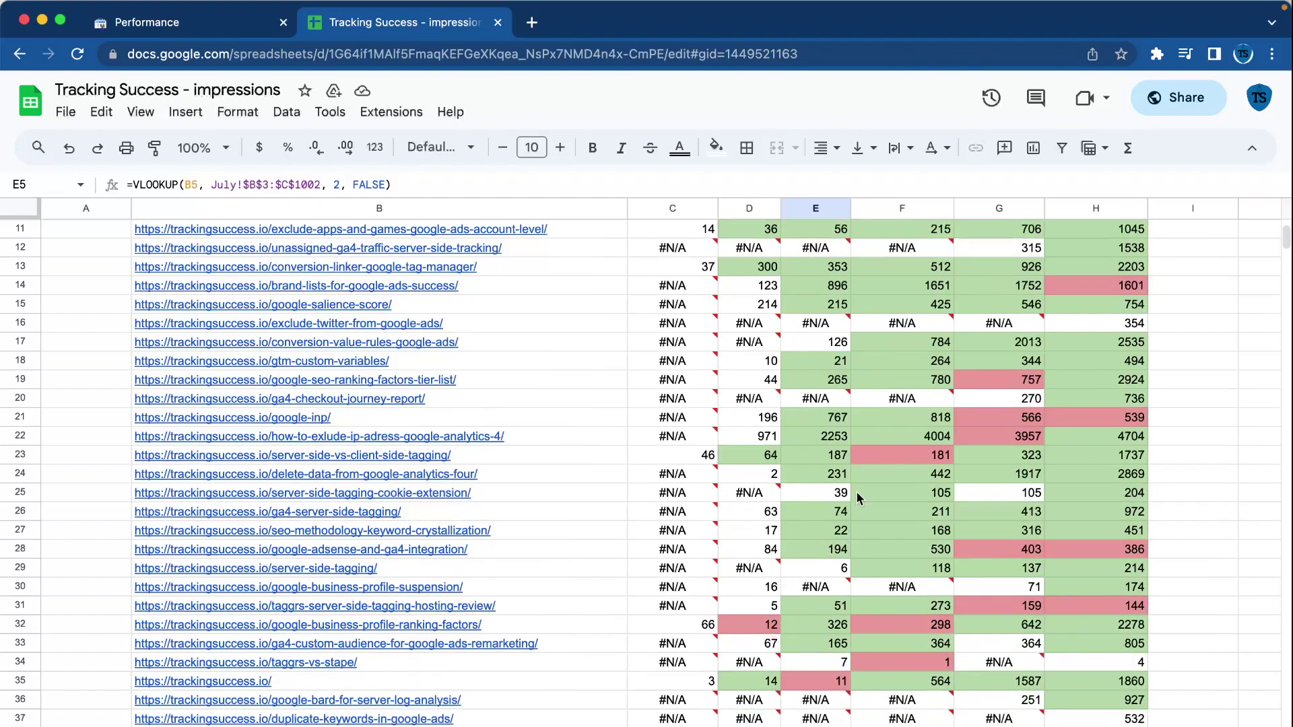
{"action": "scroll", "coordinate": [788, 492], "scroll_direction": "down", "scroll_amount": 10}
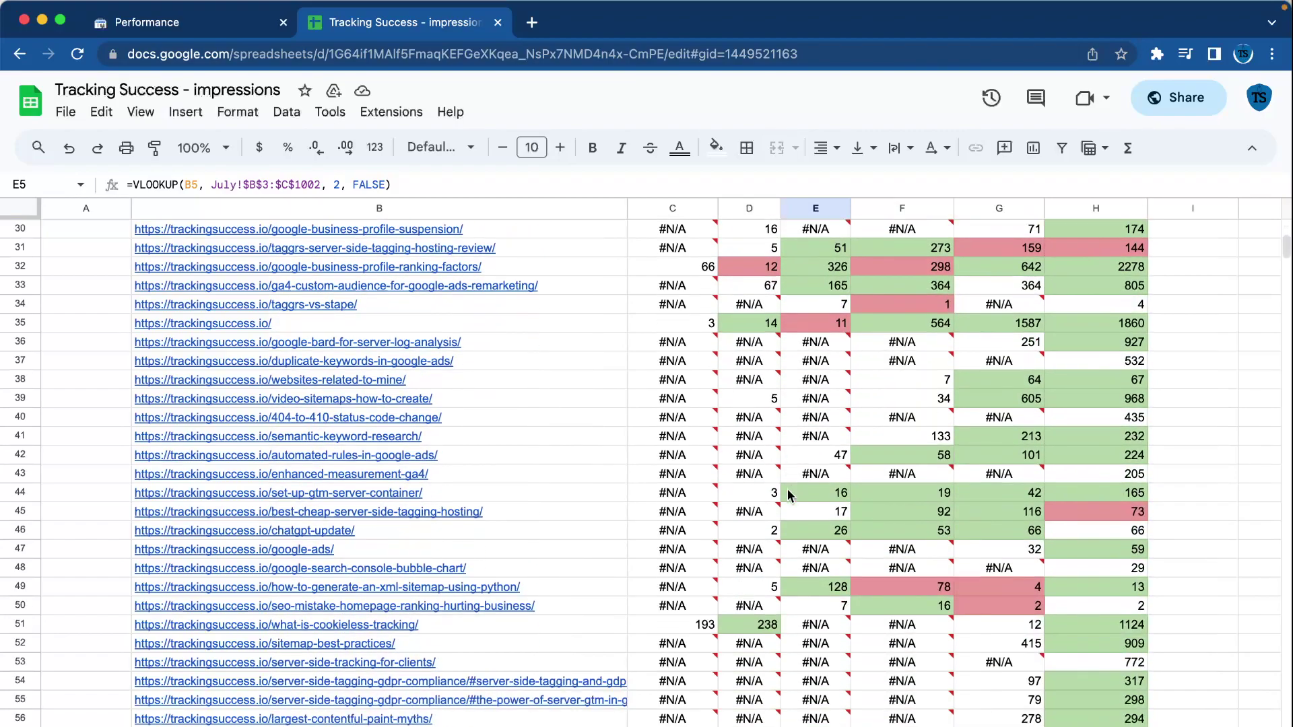
{"action": "scroll", "coordinate": [788, 492], "scroll_direction": "down", "scroll_amount": 15}
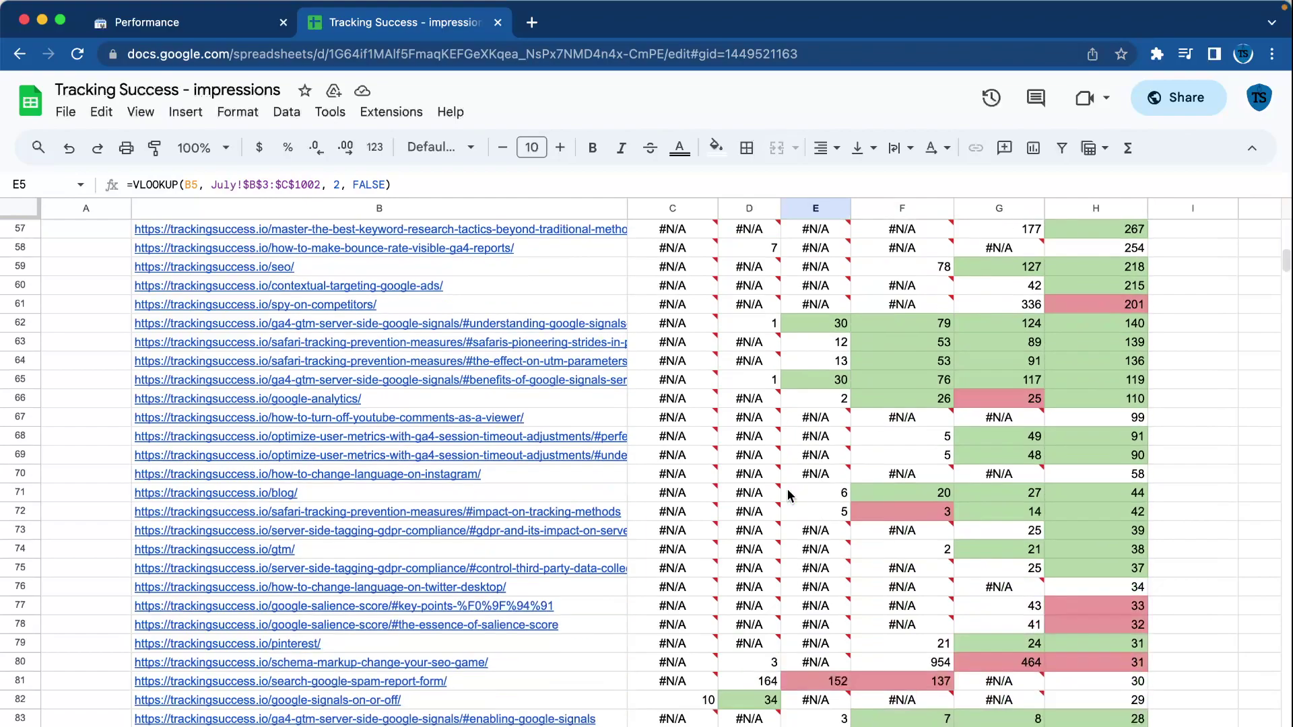
{"action": "scroll", "coordinate": [788, 495], "scroll_direction": "up", "scroll_amount": 1}
{"action": "scroll", "coordinate": [788, 495], "scroll_direction": "down", "scroll_amount": 4}
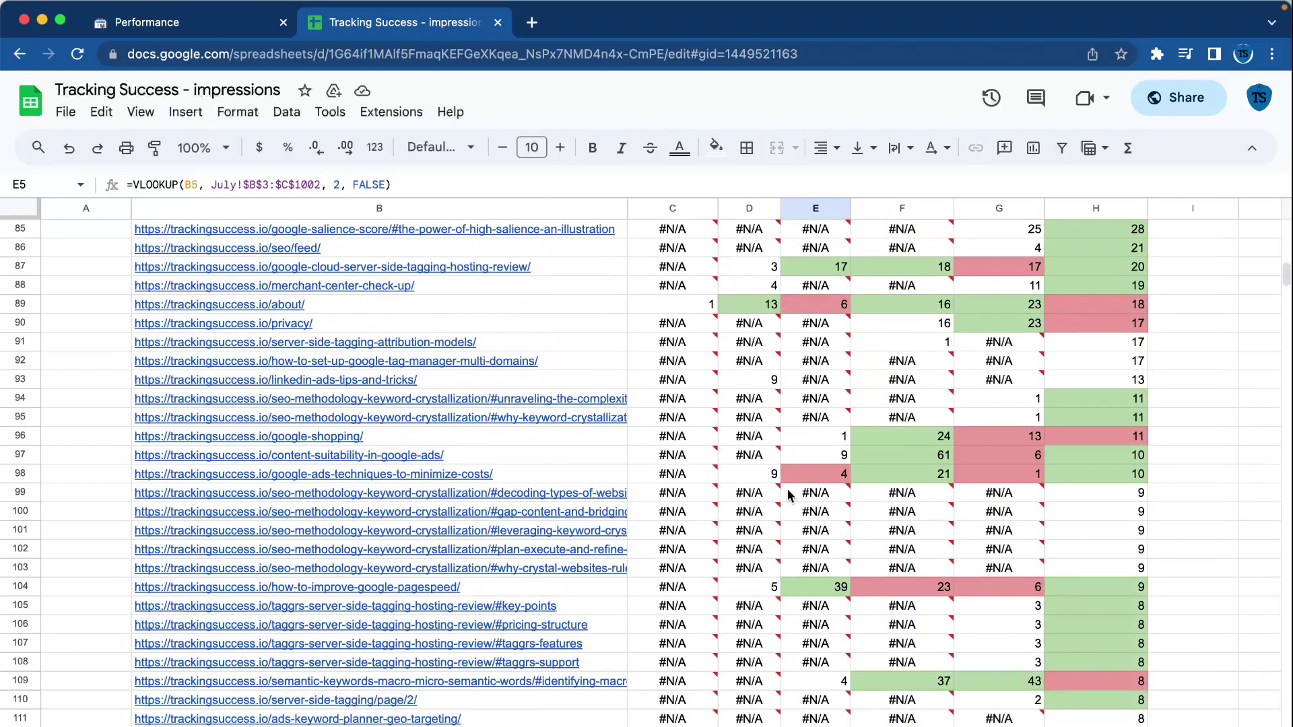
{"action": "scroll", "coordinate": [787, 491], "scroll_direction": "down", "scroll_amount": 5}
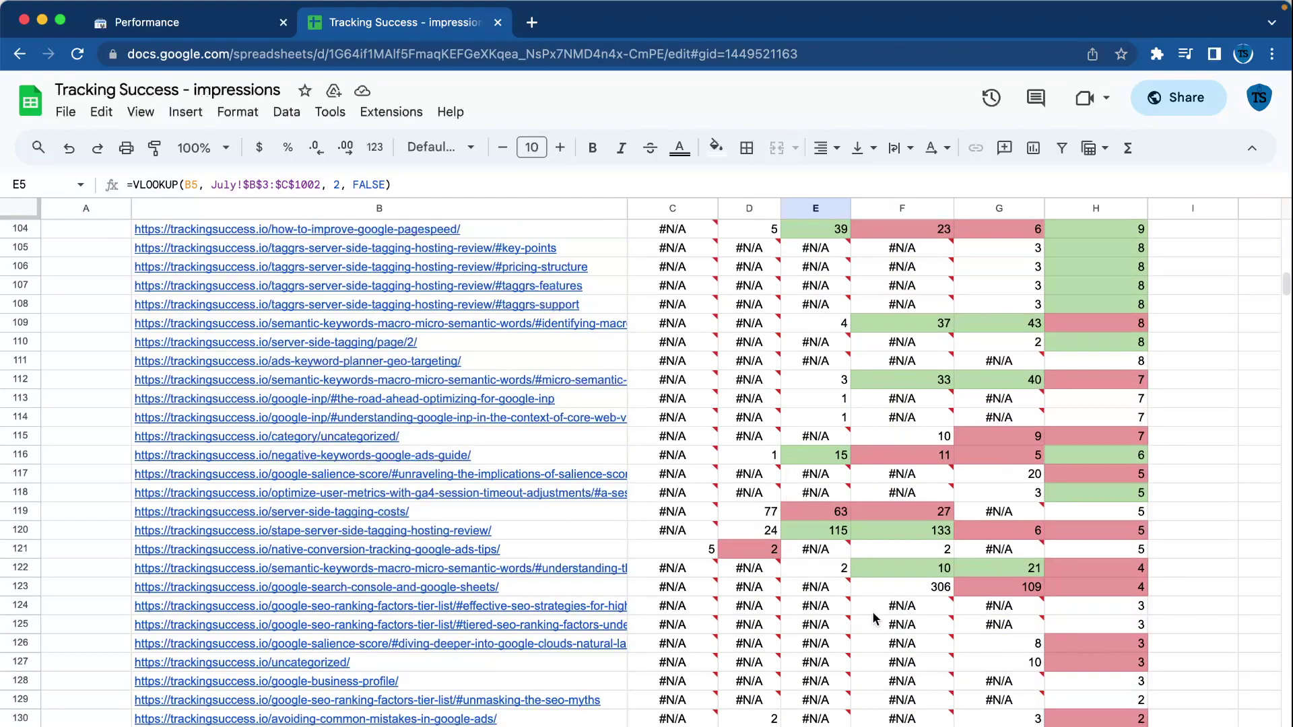
{"action": "scroll", "coordinate": [873, 615], "scroll_direction": "up", "scroll_amount": 12}
{"action": "scroll", "coordinate": [873, 616], "scroll_direction": "up", "scroll_amount": 20}
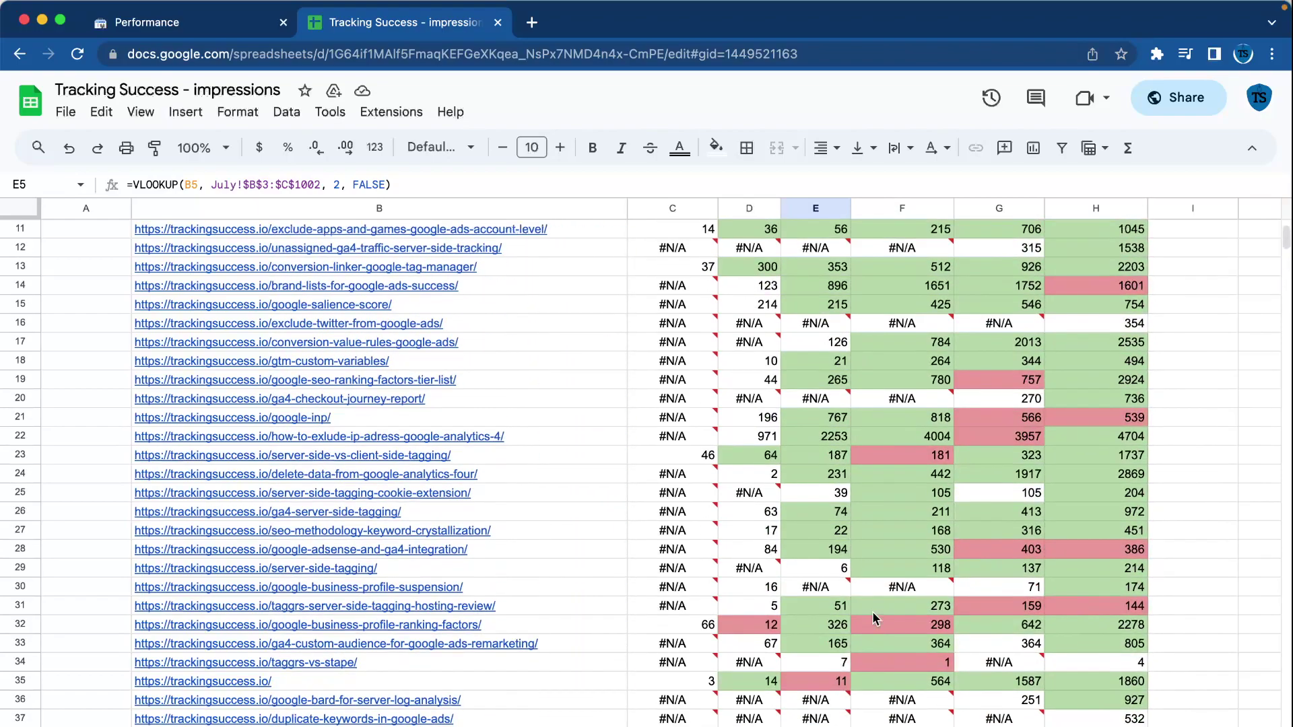
{"action": "left_click_drag", "start_coordinate": [959, 568], "coordinate": [1081, 563]}
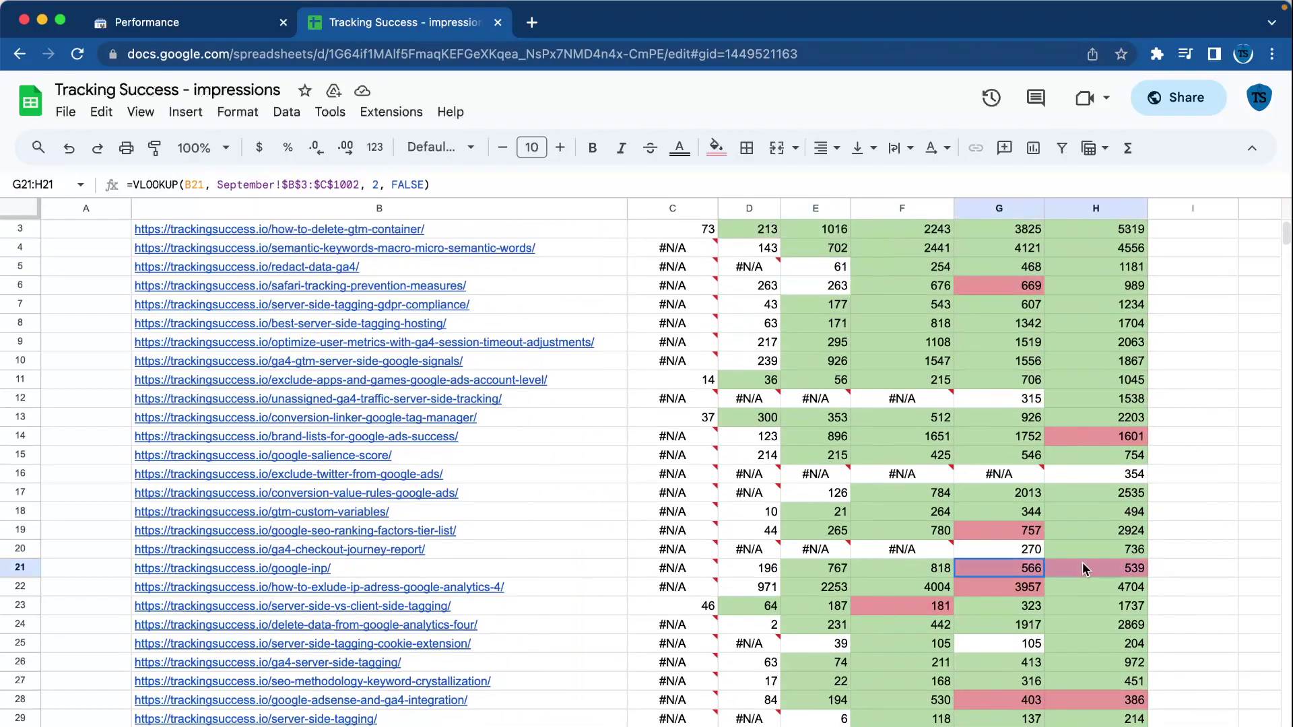
{"action": "left_click_drag", "start_coordinate": [895, 561], "coordinate": [1112, 565]}
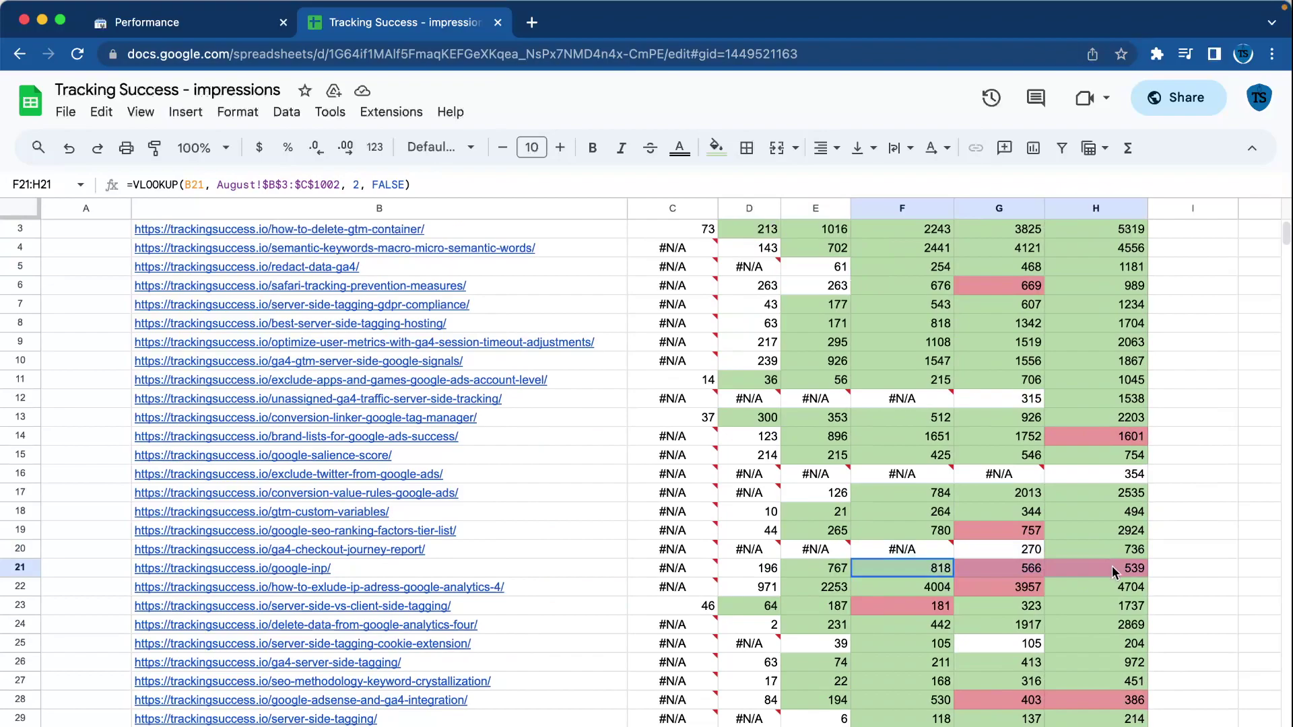
{"action": "left_click", "coordinate": [307, 571]}
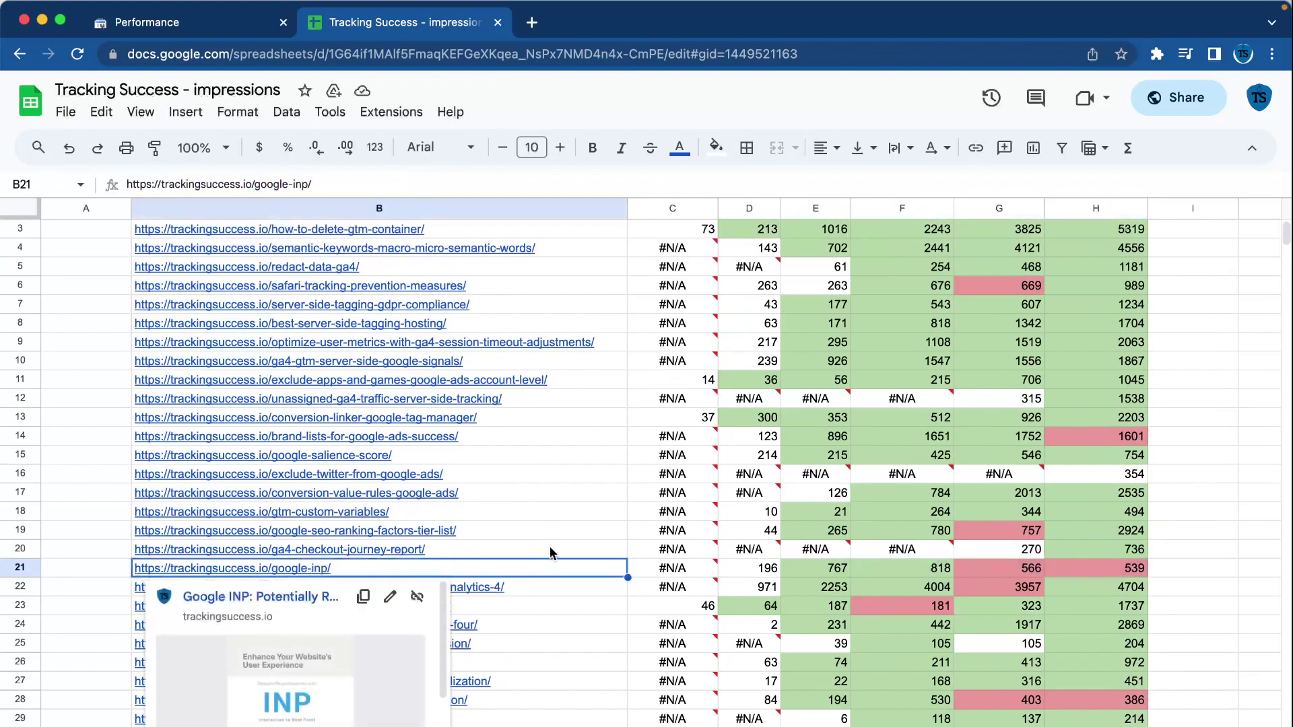
{"action": "left_click", "coordinate": [1079, 572]}
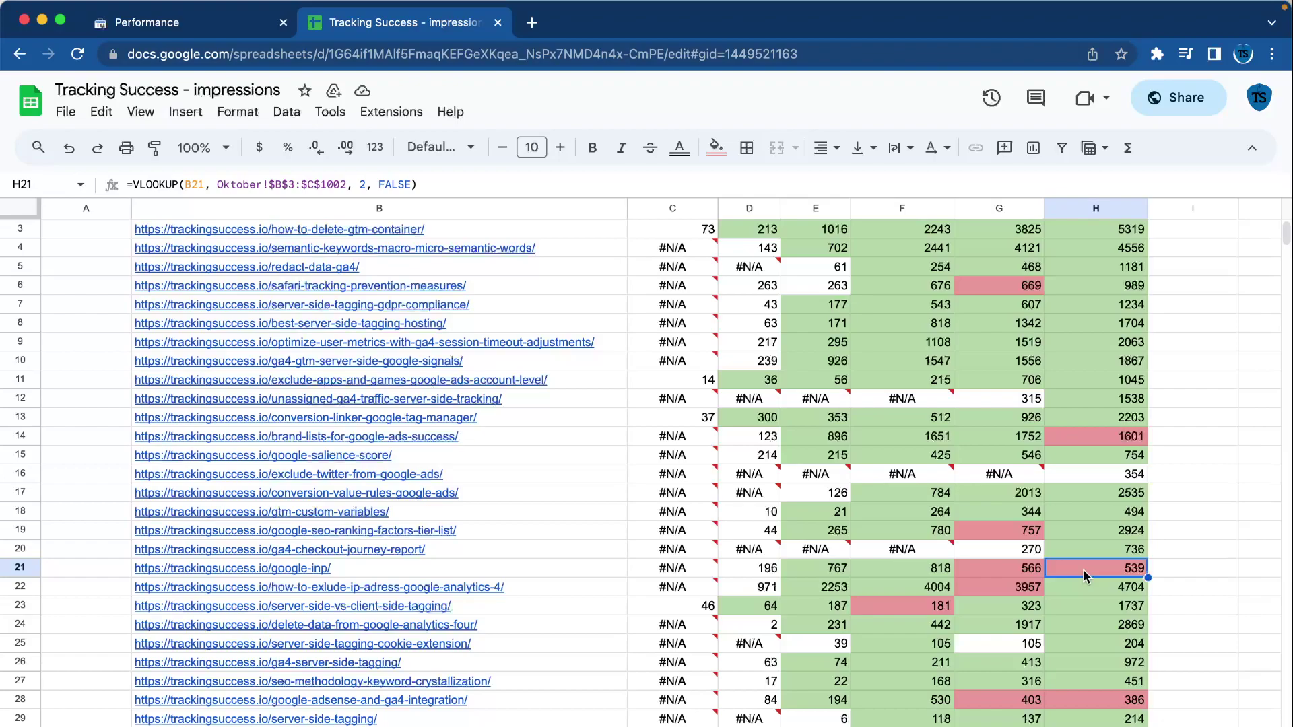
{"action": "left_click", "coordinate": [1193, 567]}
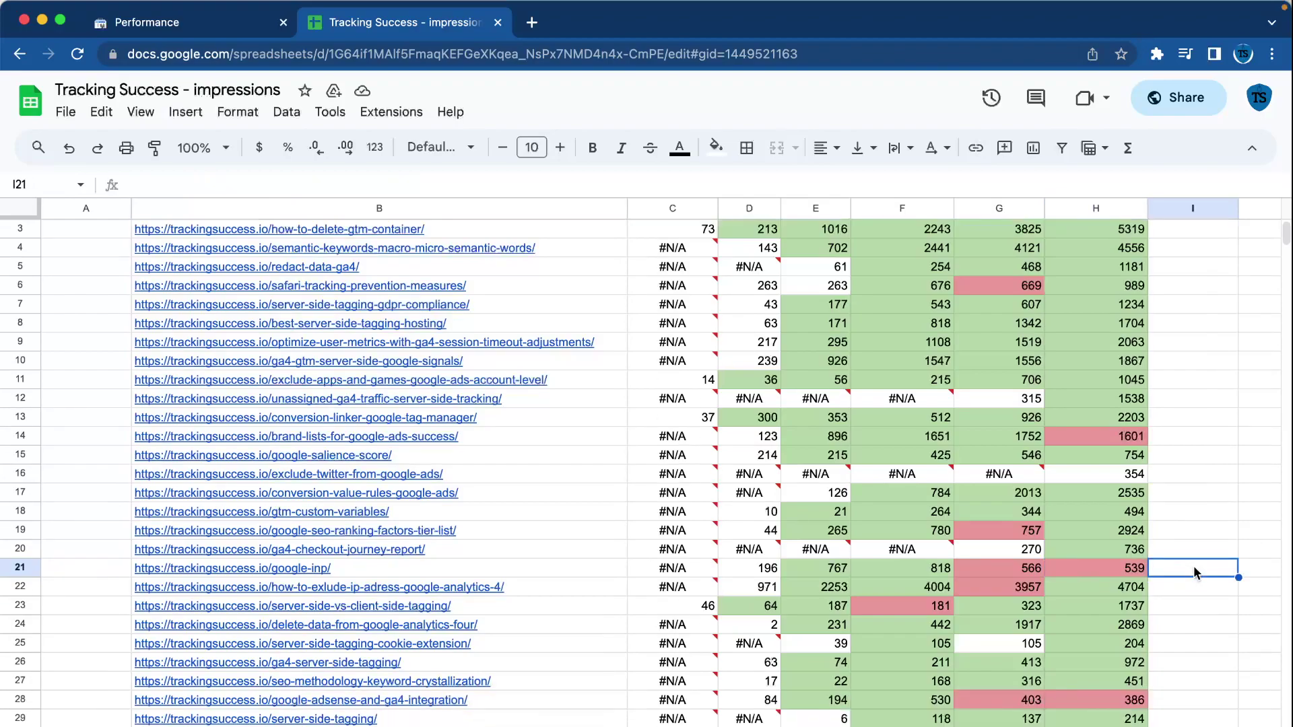
{"action": "scroll", "coordinate": [1193, 565], "scroll_direction": "up", "scroll_amount": 2}
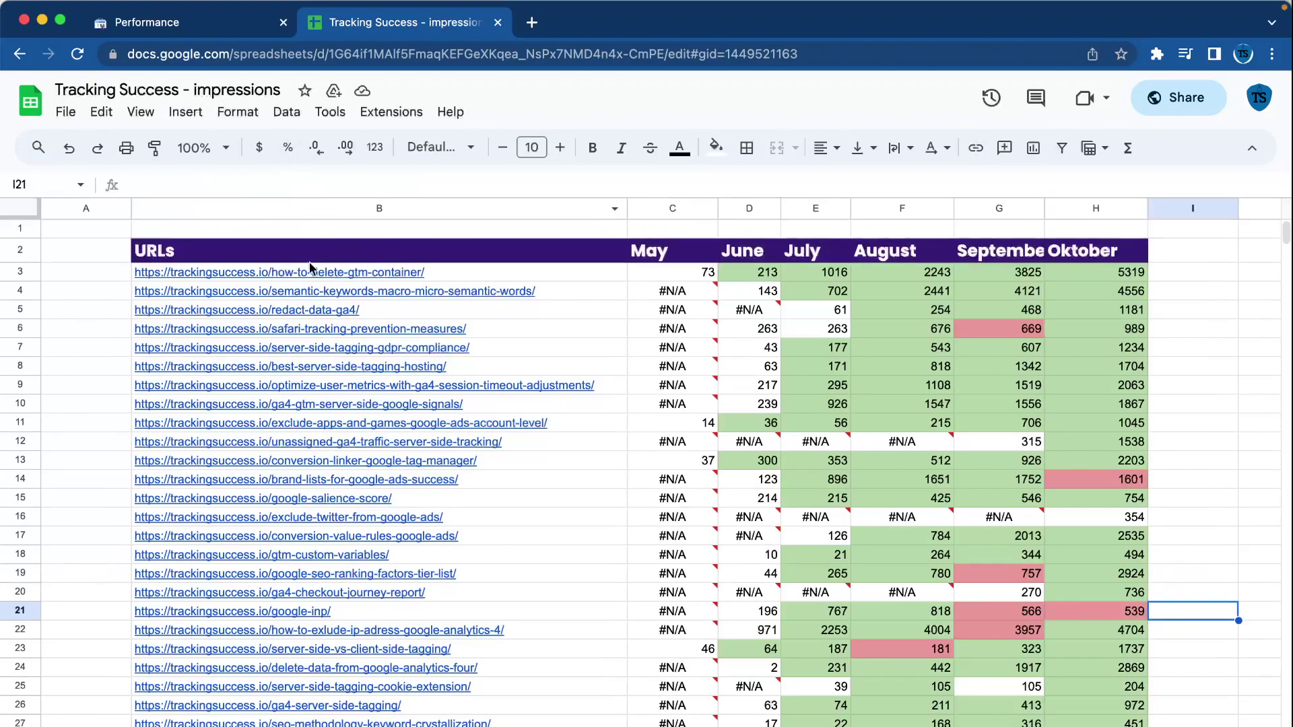
{"action": "scroll", "coordinate": [317, 458], "scroll_direction": "down", "scroll_amount": 2}
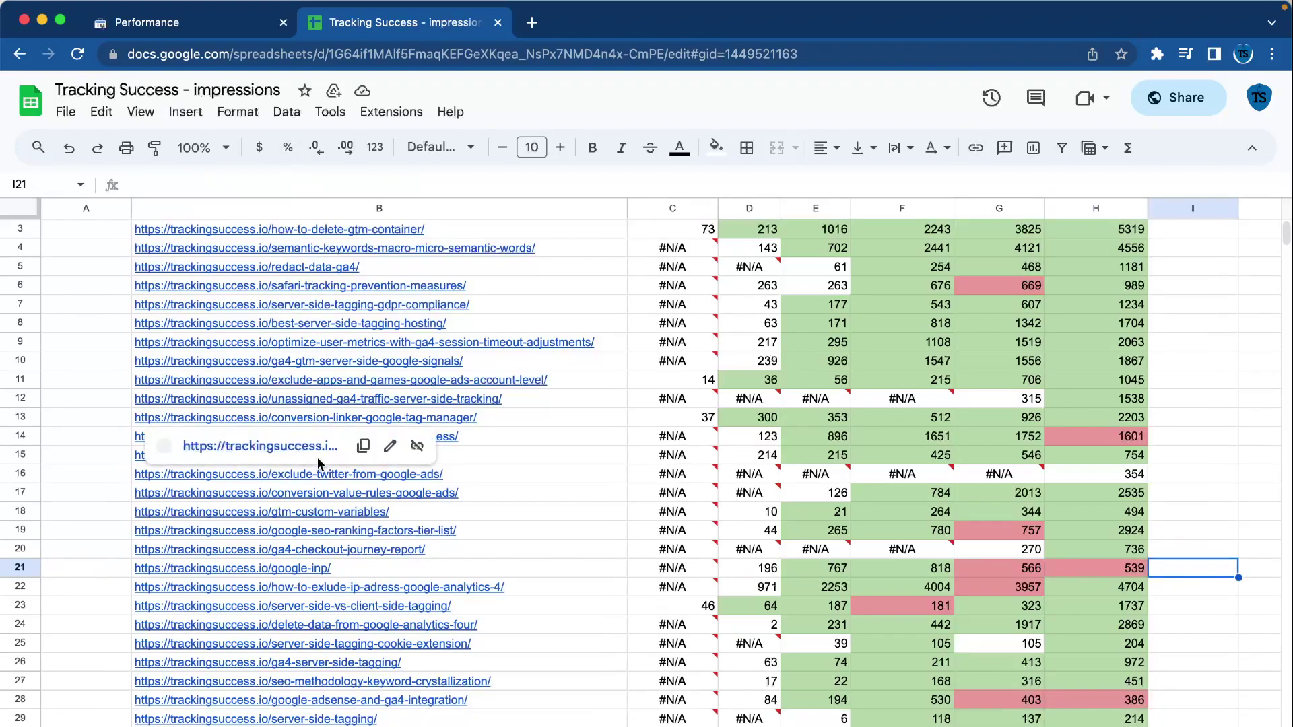
{"action": "left_click", "coordinate": [833, 516]}
{"action": "scroll", "coordinate": [833, 516], "scroll_direction": "up", "scroll_amount": 2}
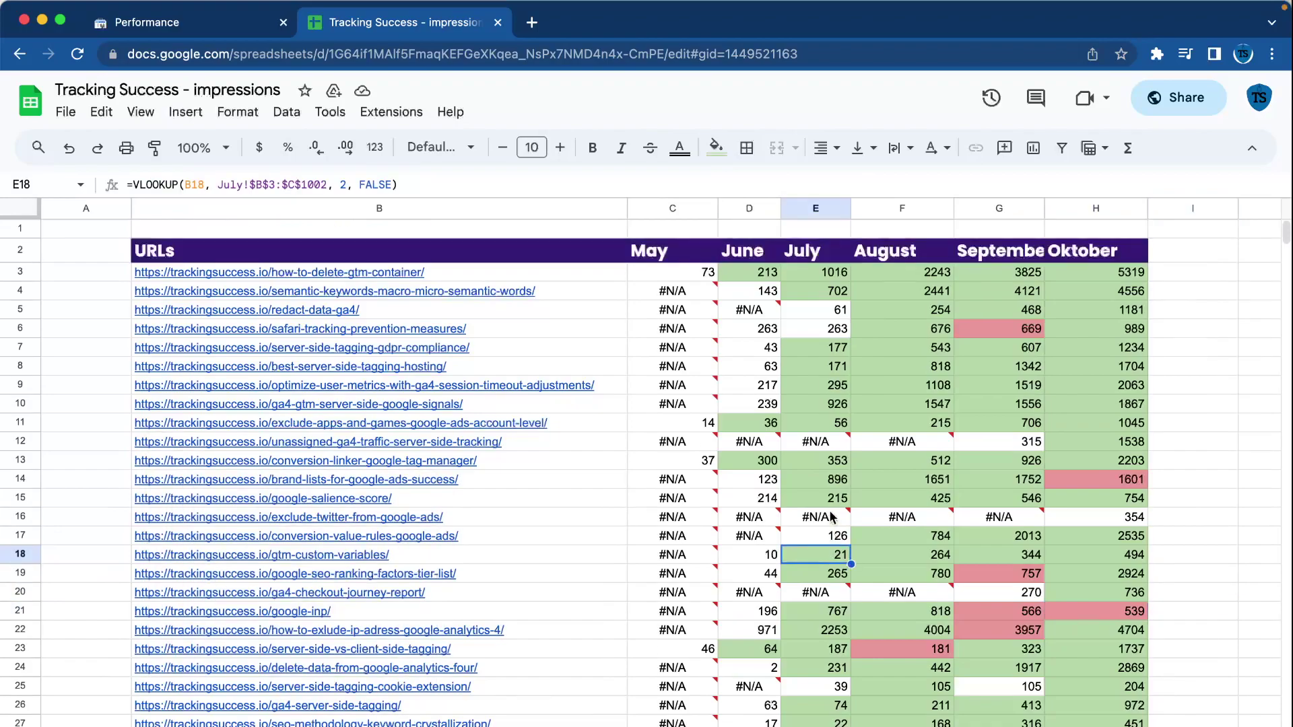